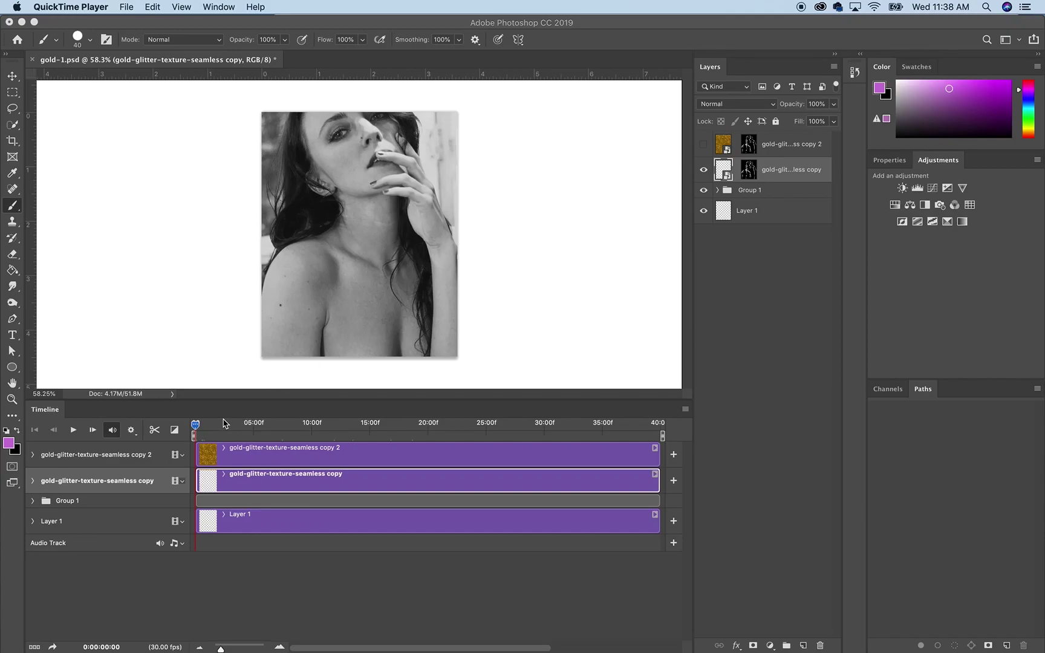
# Scrub through the gold drip animation, rewind to the start, and close the Timeline panel
pyautogui.moveTo(197, 426); pyautogui.dragTo(281, 423)
pyautogui.press('Home')
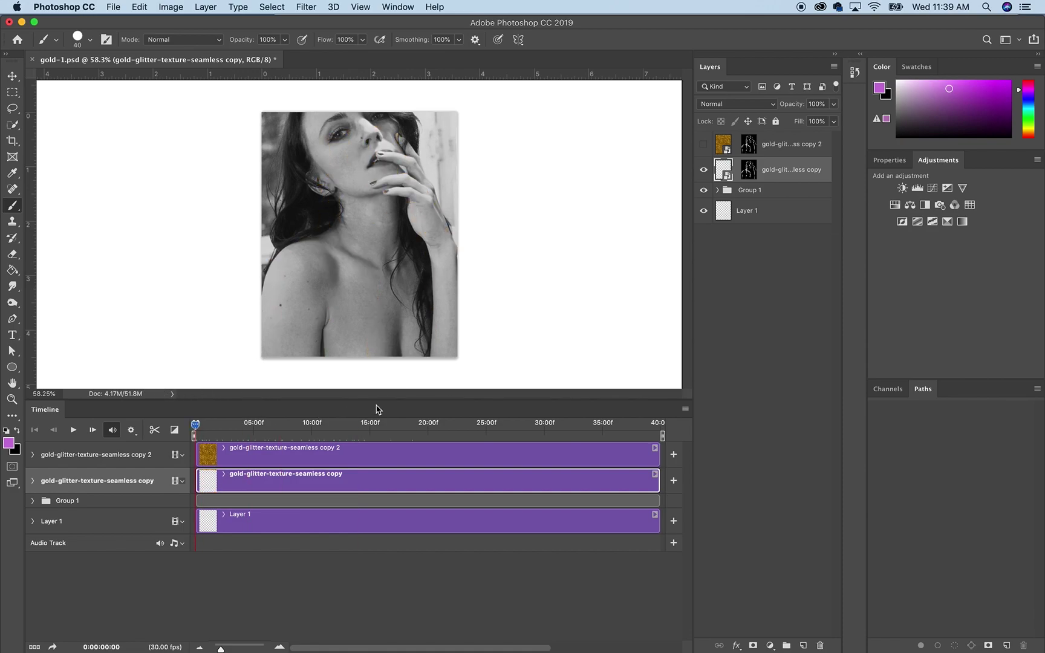
pyautogui.click(685, 409)
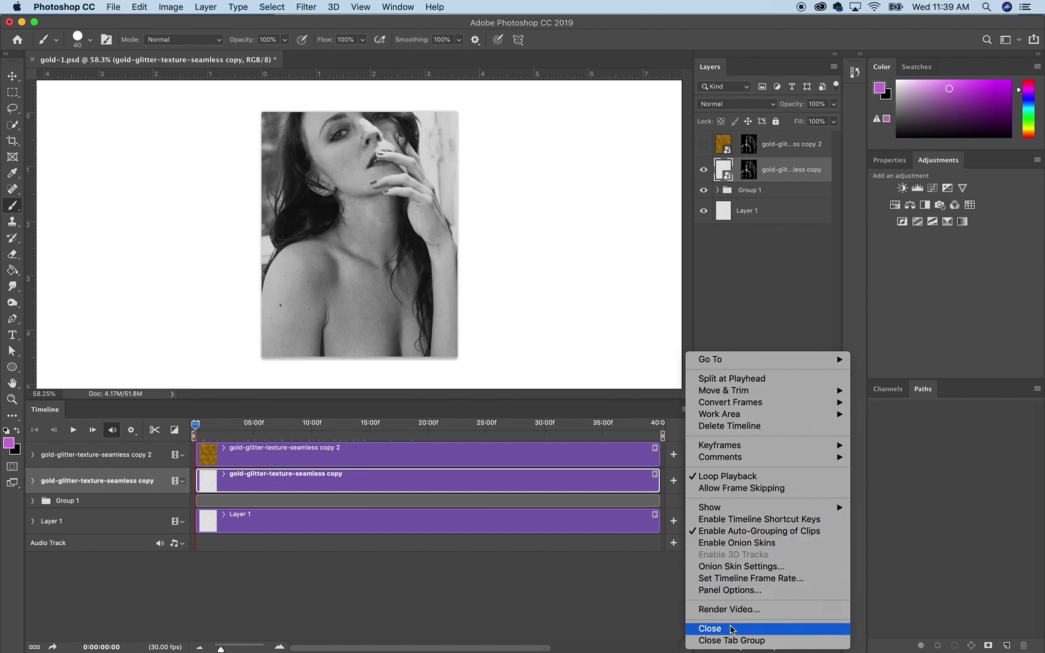
pyautogui.click(704, 628)
# Zoom in, hide the drip-masked glitter layer, and show the top glitter copy
pyautogui.press('super+plus')
pyautogui.press('super+plus')
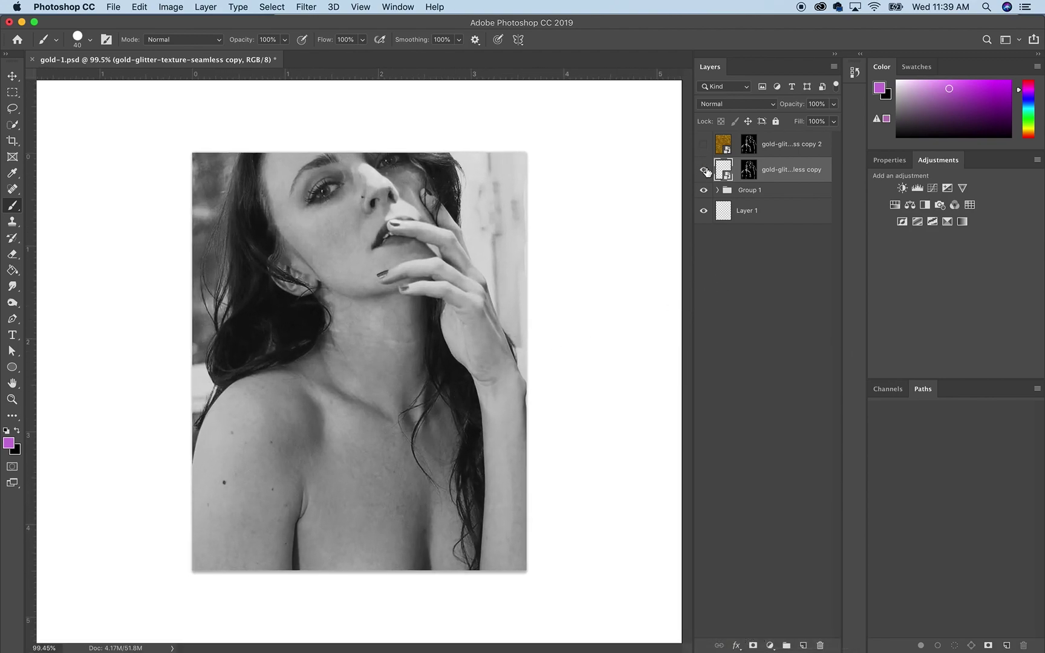
pyautogui.click(704, 170)
pyautogui.click(704, 145)
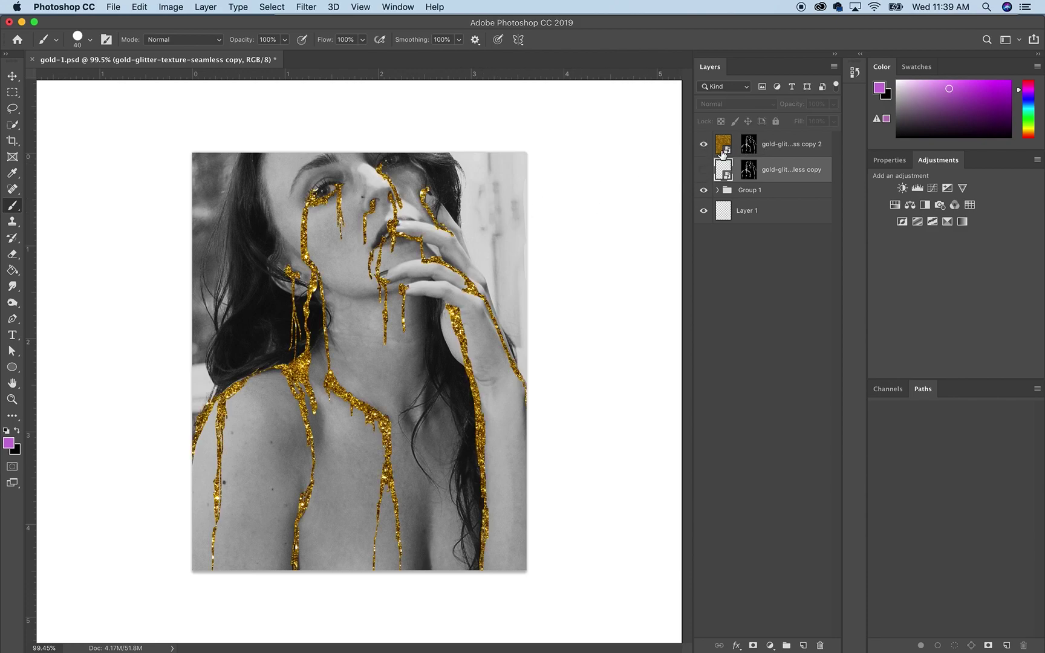
# Delete the top glitter layer's mask so the texture covers the whole portrait
pyautogui.click(749, 145)
pyautogui.rightClick(749, 145)
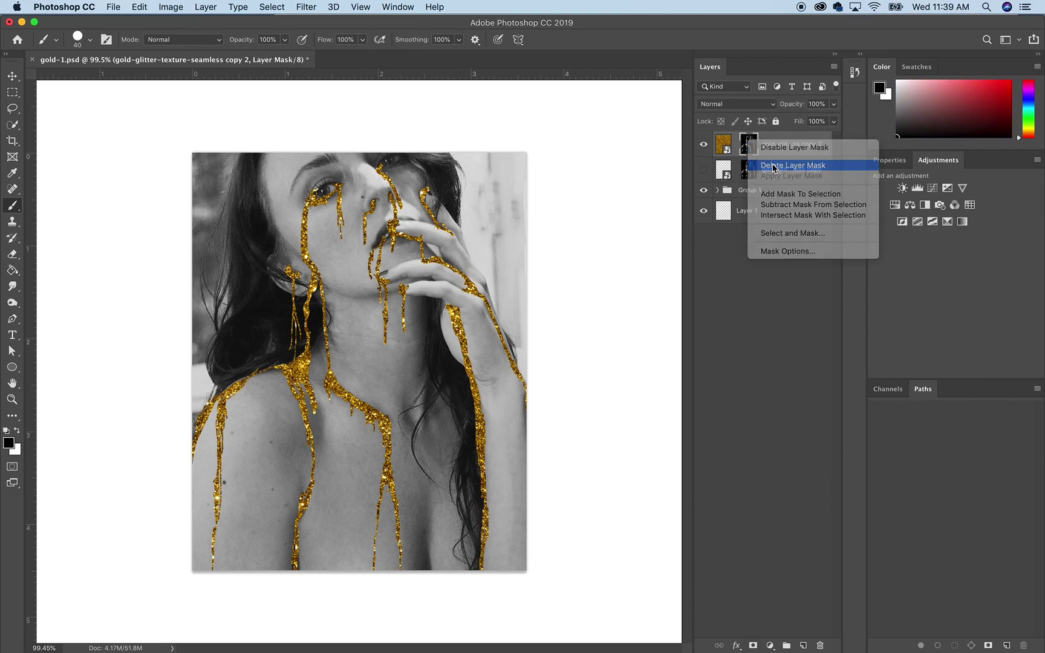
pyautogui.click(774, 165)
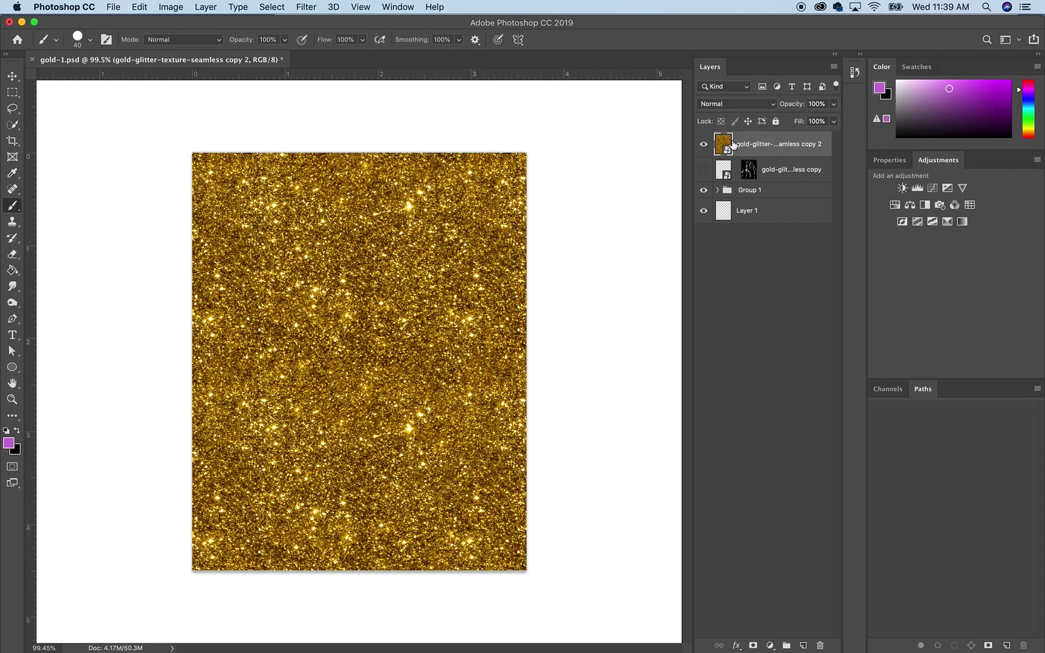
pyautogui.rightClick(753, 145)
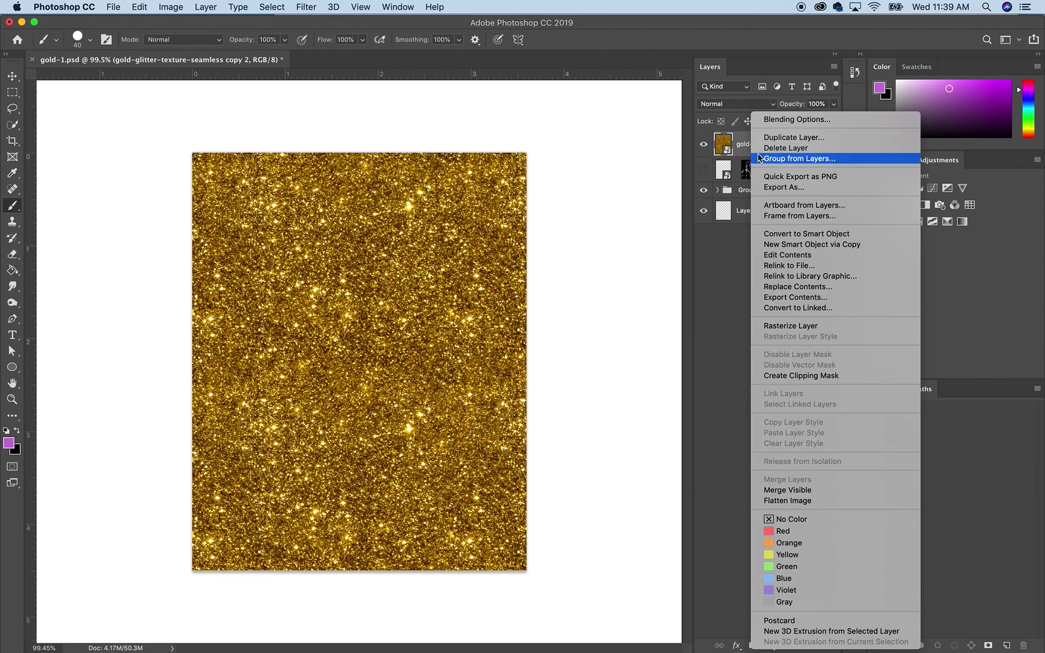
pyautogui.click(744, 143)
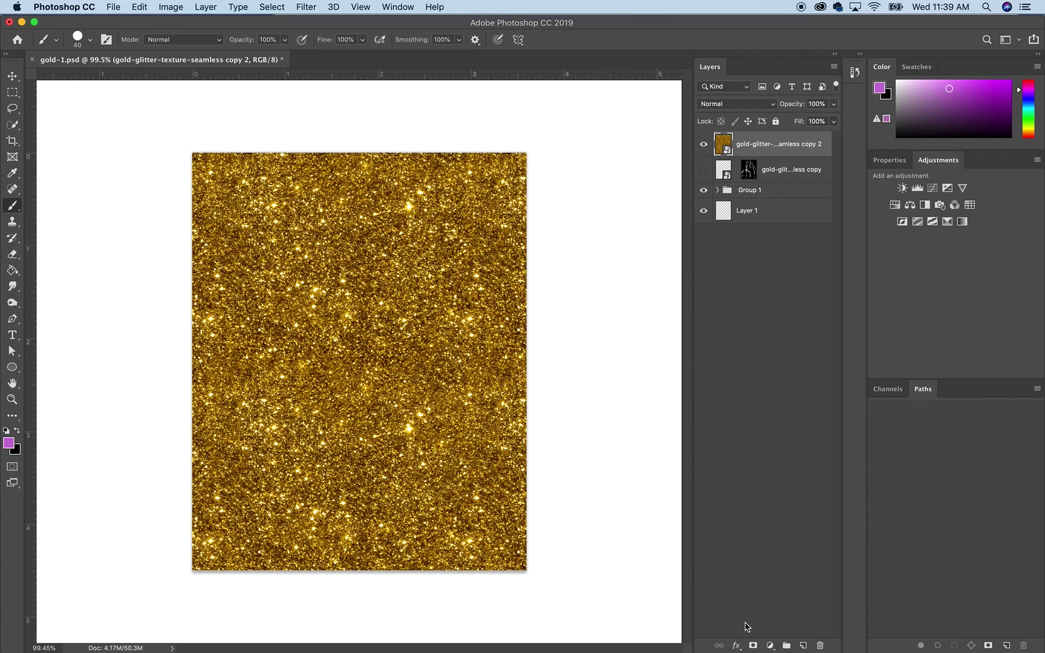
# Add a layer mask to the top glitter layer, invert it to black, and switch to white
pyautogui.click(752, 645)
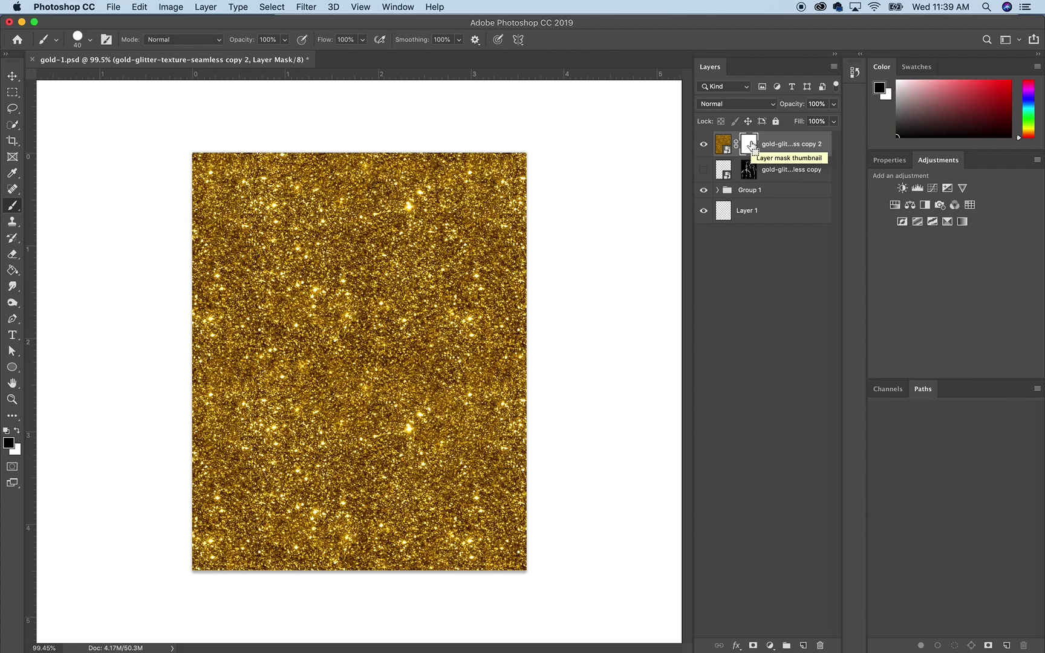
pyautogui.press('super+i')
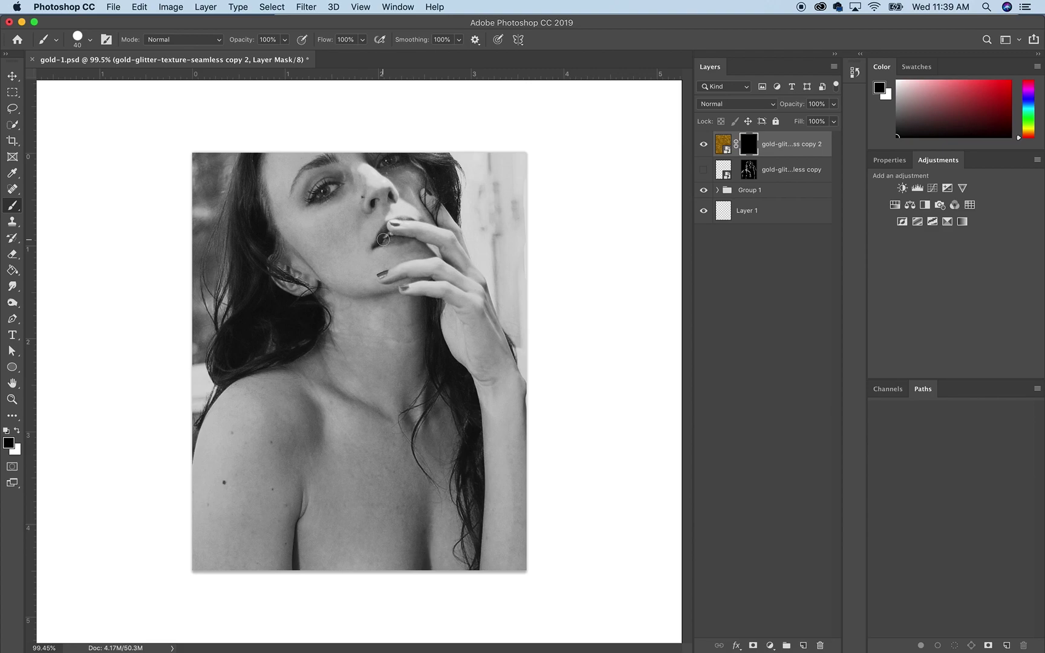
pyautogui.press('x')
# Paint gold streaks on the mask down the cheeks, nose, lips, fingers, shoulder and chest
pyautogui.moveTo(340, 182); pyautogui.dragTo(341, 310)
pyautogui.moveTo(310, 199); pyautogui.dragTo(312, 264)
pyautogui.moveTo(380, 174)
pyautogui.mouseDown()
pyautogui.moveTo(400, 159)
pyautogui.moveTo(423, 182)
pyautogui.mouseUp()
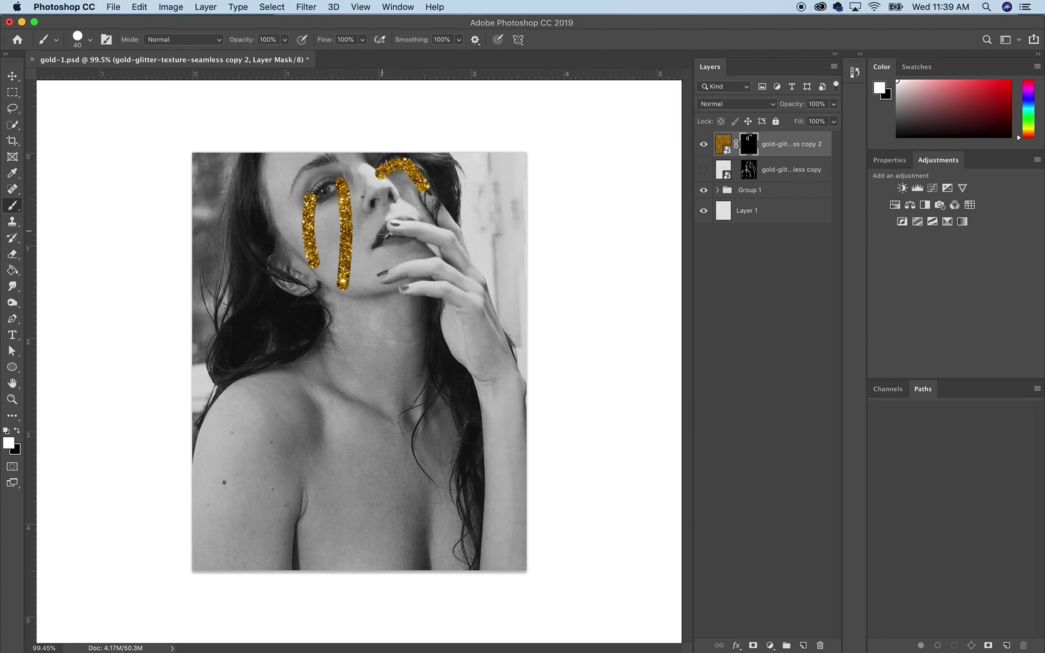
pyautogui.moveTo(383, 228); pyautogui.dragTo(401, 262)
pyautogui.moveTo(403, 331); pyautogui.dragTo(395, 317)
pyautogui.moveTo(411, 242); pyautogui.dragTo(501, 532)
pyautogui.moveTo(326, 310)
pyautogui.mouseDown()
pyautogui.moveTo(258, 384)
pyautogui.moveTo(194, 480)
pyautogui.moveTo(197, 503)
pyautogui.mouseUp()
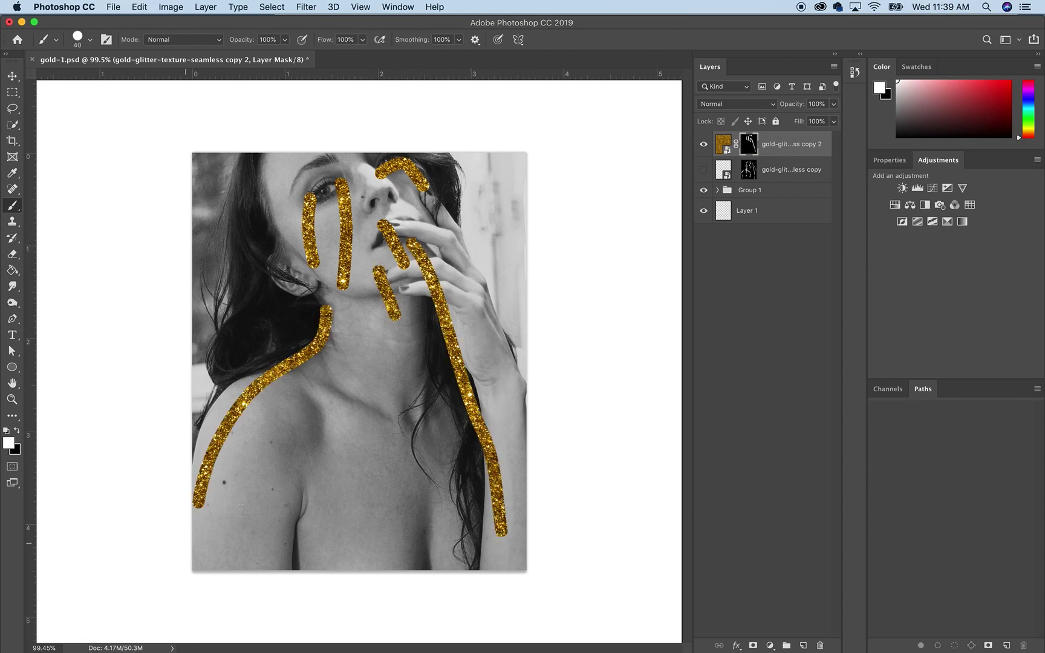
pyautogui.moveTo(302, 501); pyautogui.dragTo(306, 559)
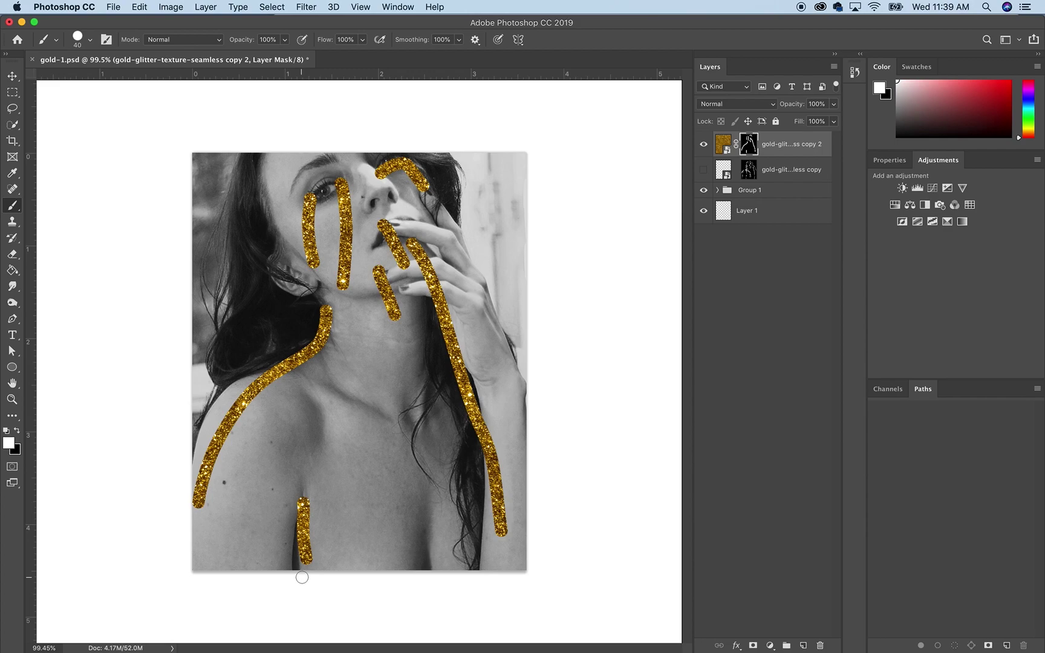
# Delete the hand-painted glitter copy, show the drip-masked glitter layer, and pick the Move tool
pyautogui.click(703, 146)
pyautogui.press('BackSpace')
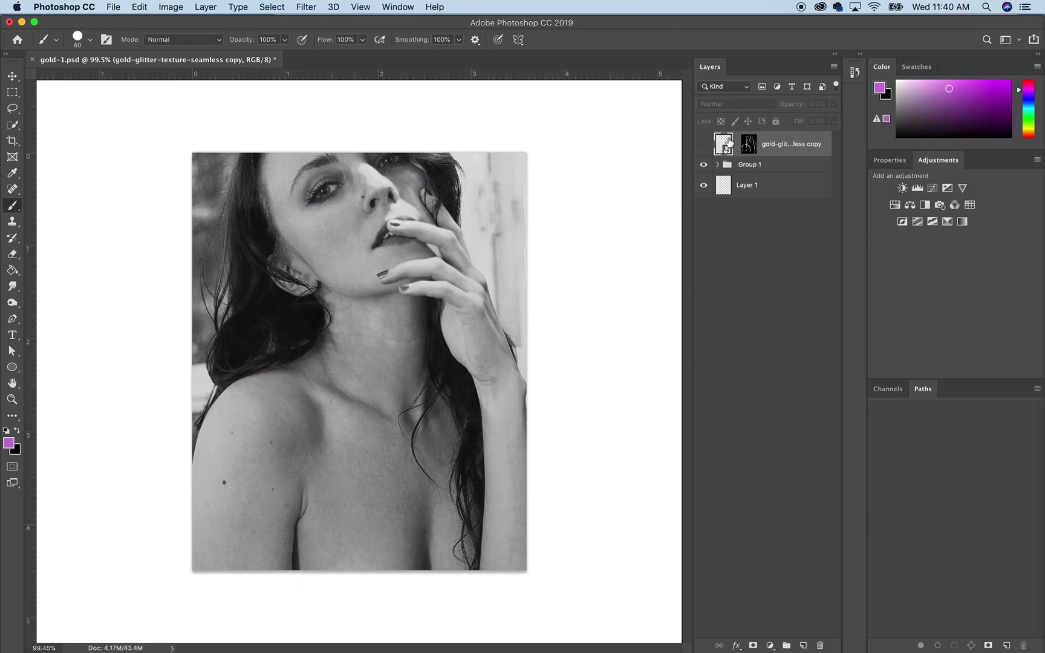
pyautogui.click(703, 144)
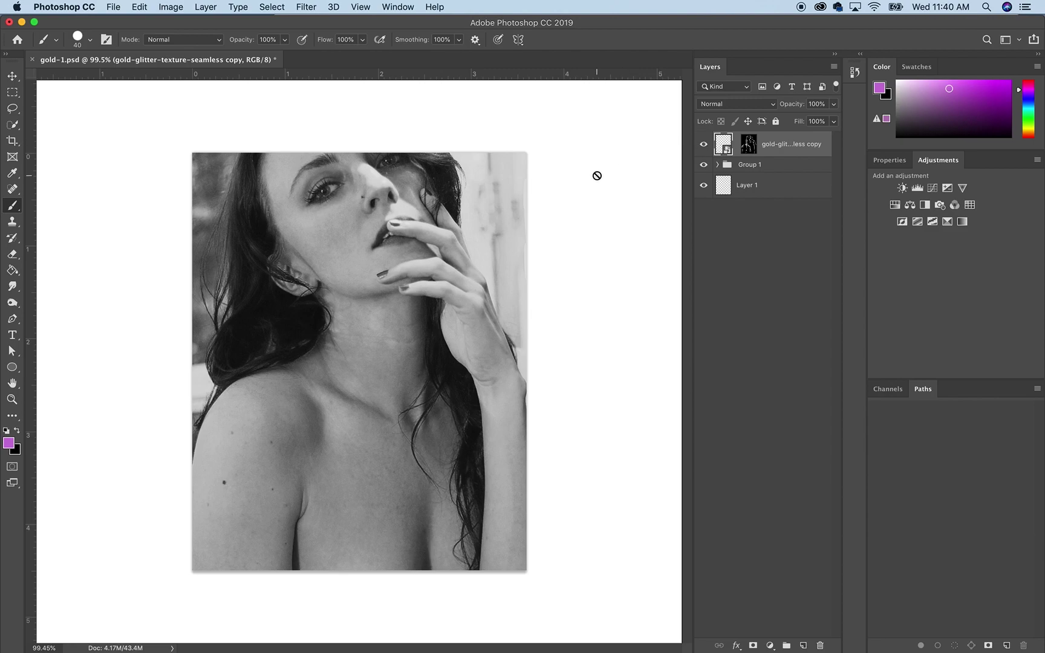
pyautogui.press('v')
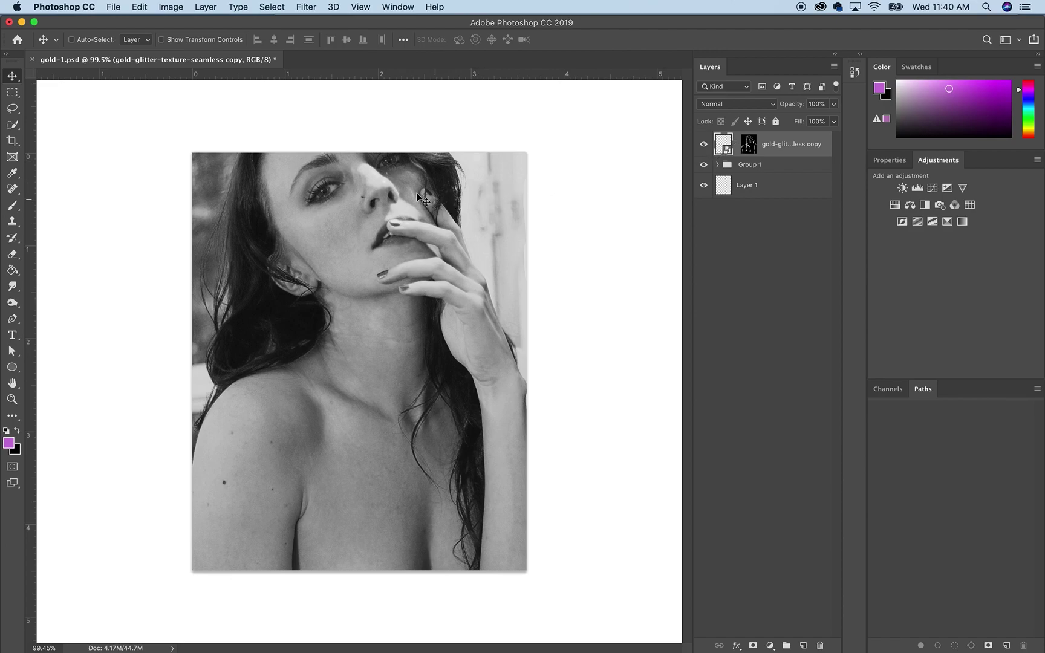
# Drag the glitter texture up and down until gold fills the drip mask on face and shoulders
pyautogui.moveTo(414, 185); pyautogui.dragTo(413, 376)
pyautogui.moveTo(418, 277); pyautogui.dragTo(416, 130)
pyautogui.moveTo(469, 176); pyautogui.dragTo(436, 448)
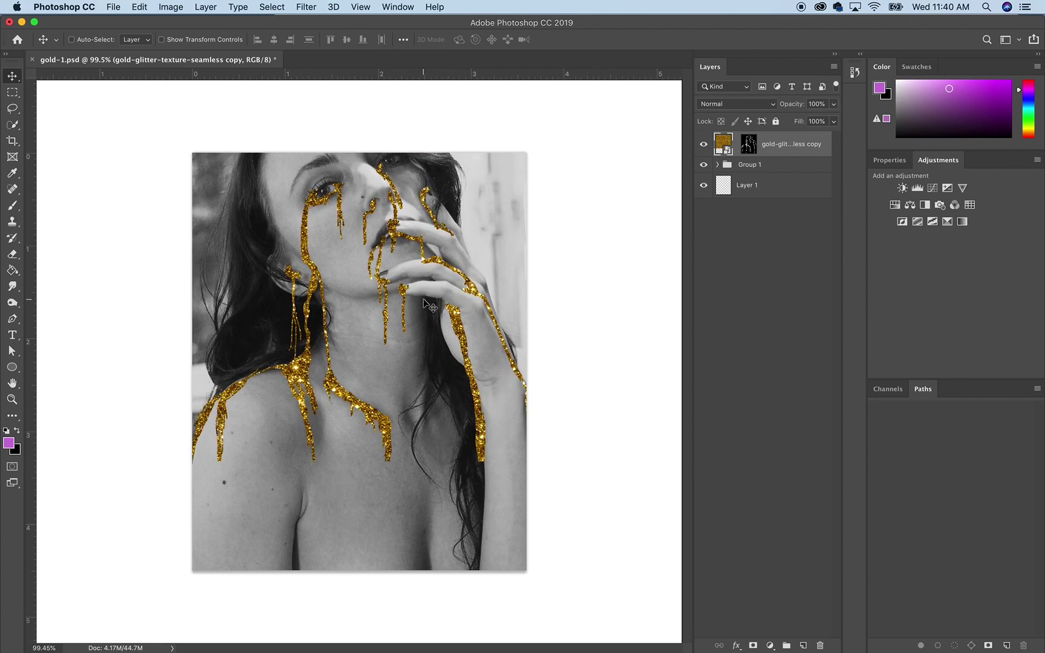
pyautogui.moveTo(426, 302); pyautogui.dragTo(394, 120)
pyautogui.scroll(-3, 392, 139)
pyautogui.moveTo(348, 360); pyautogui.dragTo(353, 132)
pyautogui.moveTo(414, 179); pyautogui.dragTo(365, 175)
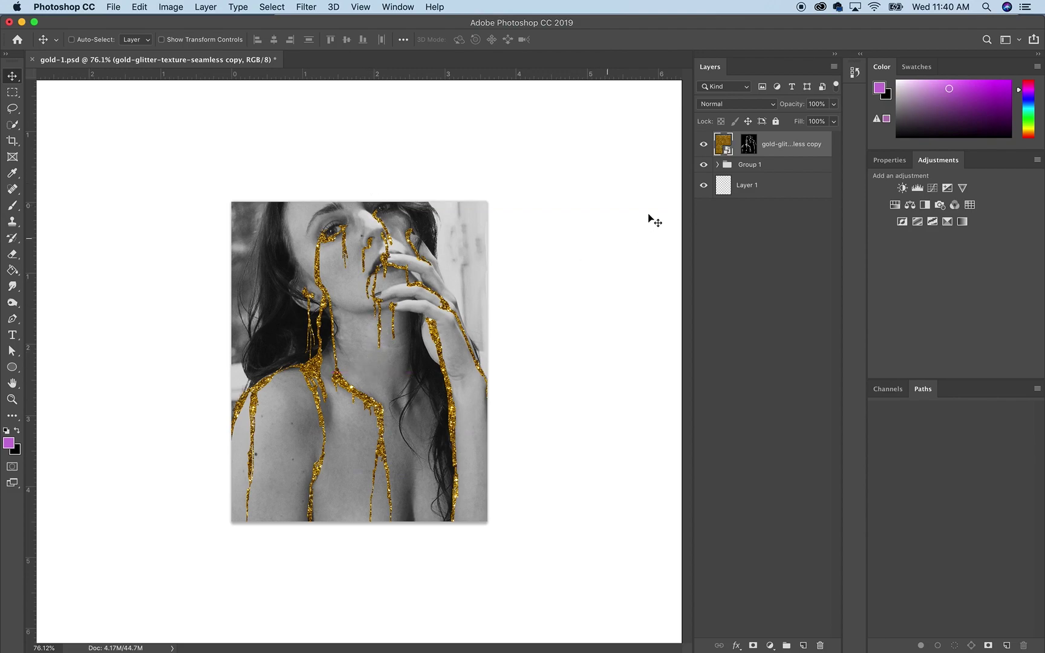
# Show the Timeline from the Window menu and expand the glitter layer's track properties
pyautogui.click(406, 5)
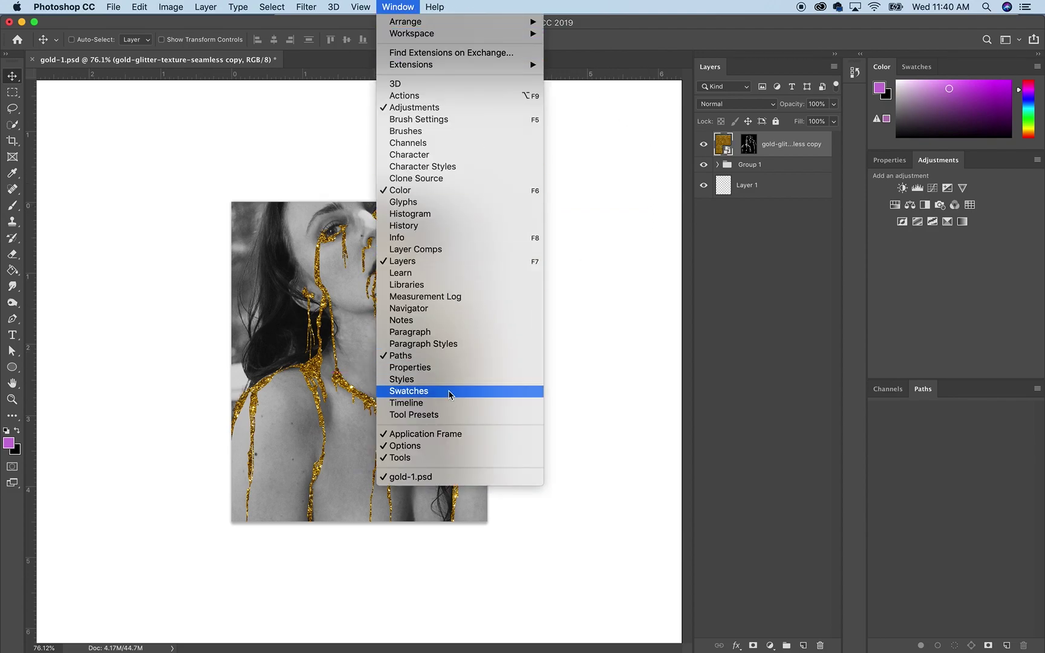
pyautogui.click(441, 406)
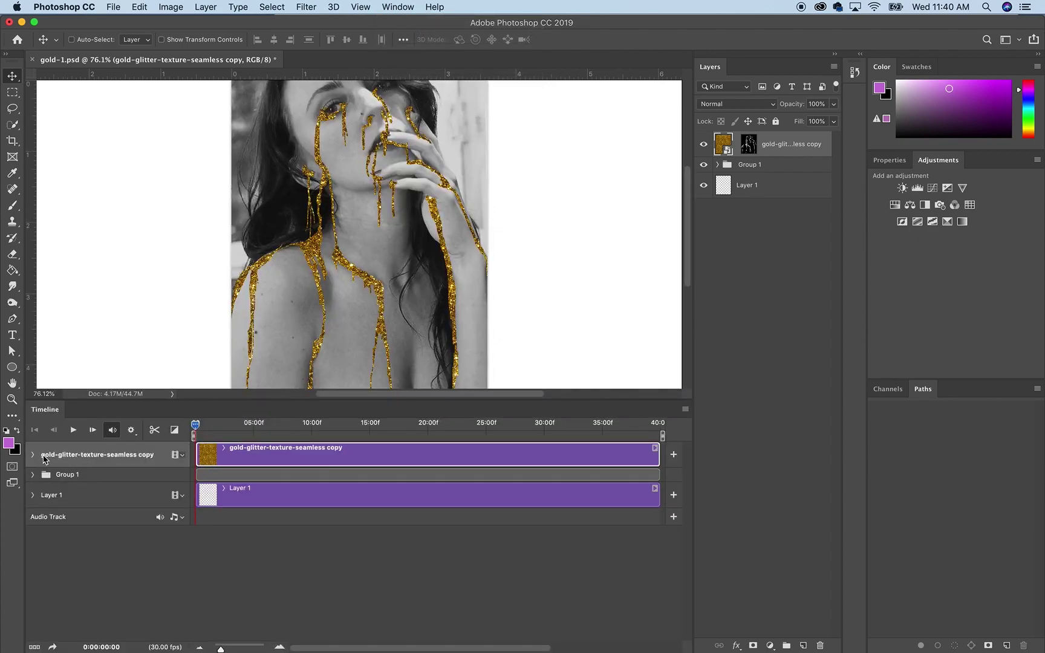
pyautogui.click(33, 455)
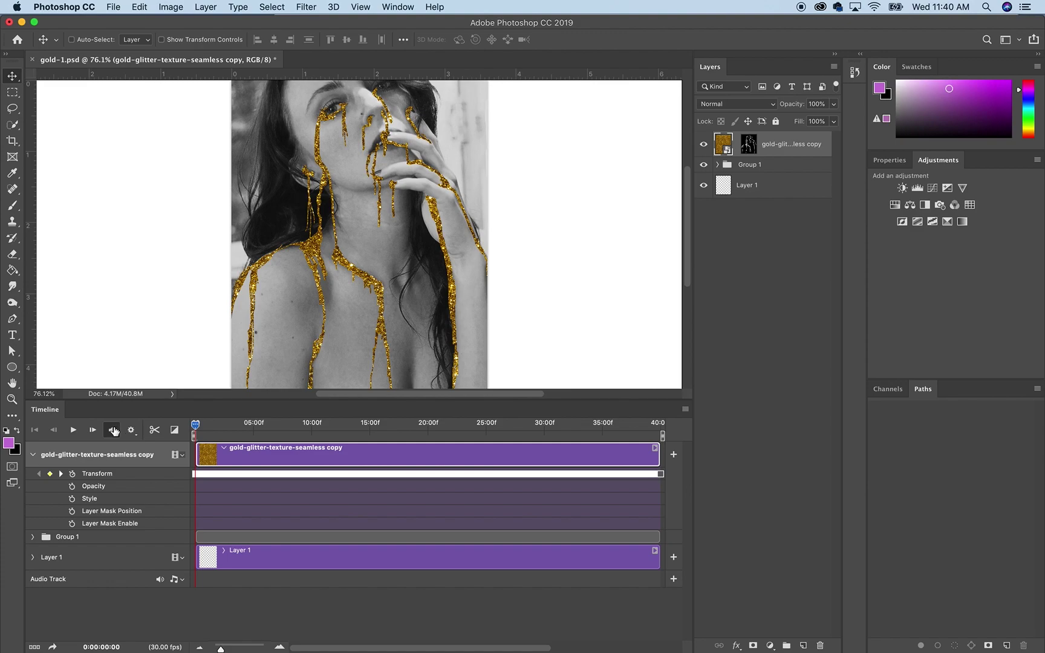
# Set a starting keyframe, nudge the glitter up, and scrub the timeline to check the drips
pyautogui.click(50, 474)
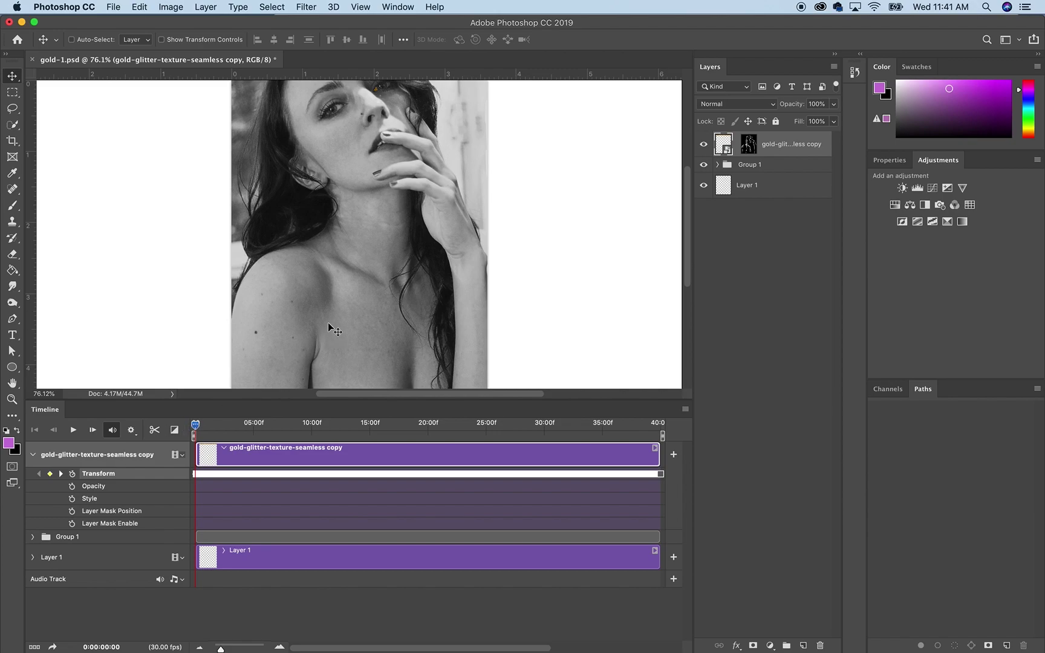
pyautogui.scroll(3, 327, 322)
pyautogui.moveTo(423, 202); pyautogui.dragTo(427, 192)
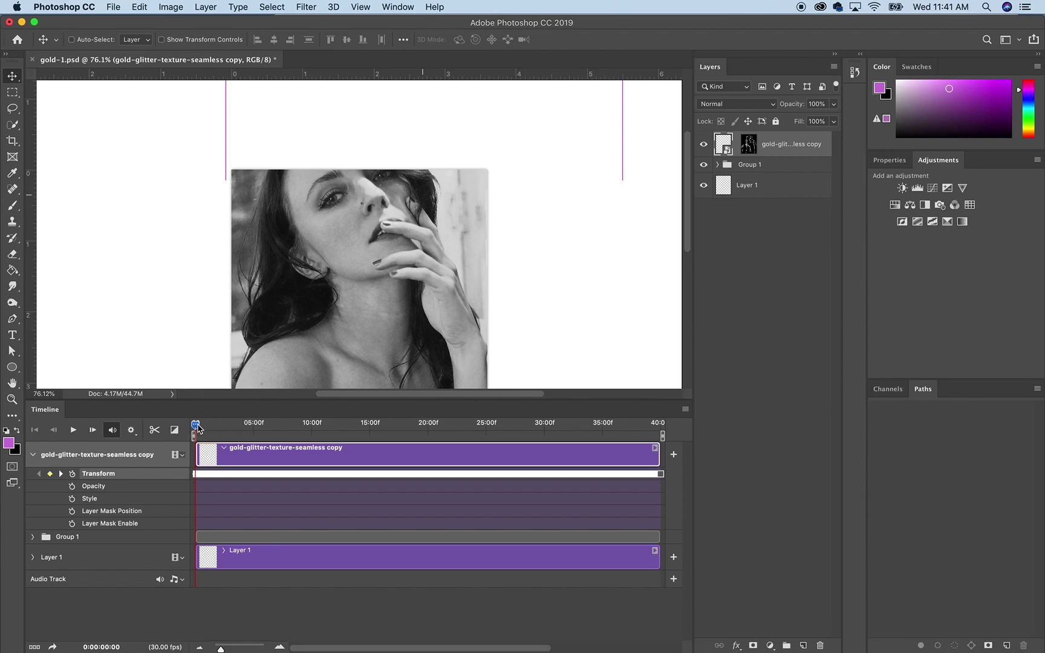
pyautogui.moveTo(197, 427); pyautogui.dragTo(268, 423)
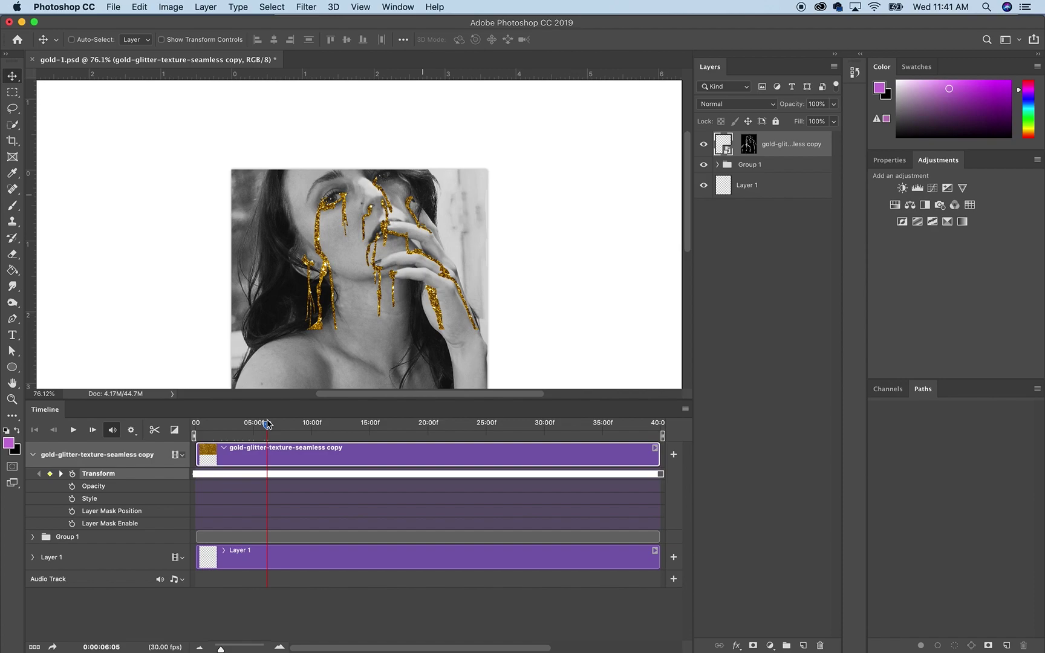
pyautogui.moveTo(268, 423); pyautogui.dragTo(333, 423)
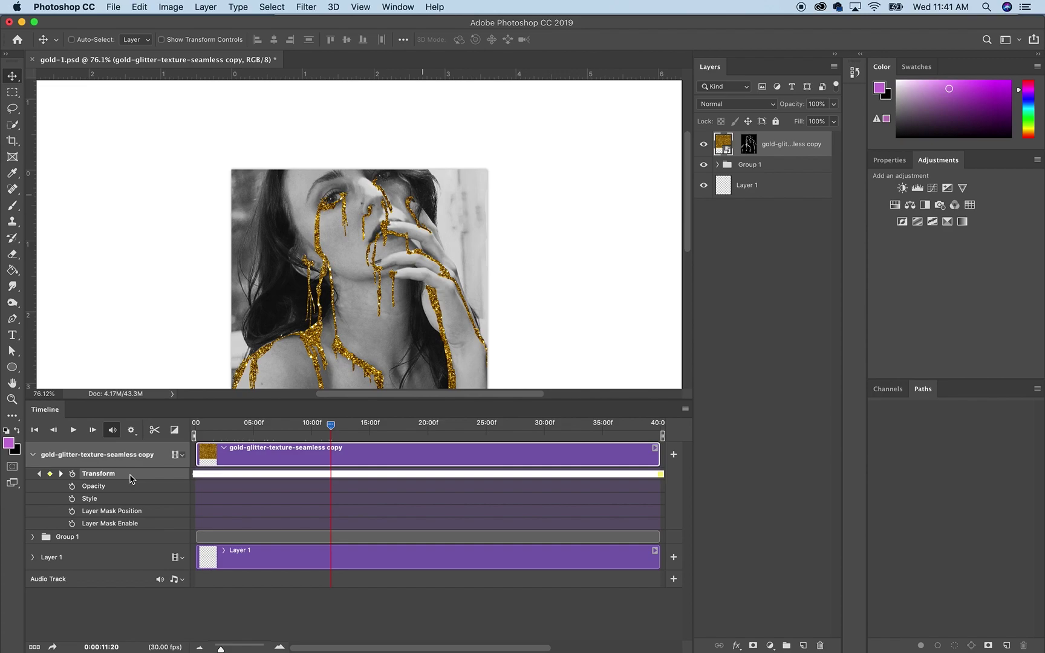
pyautogui.moveTo(337, 423); pyautogui.dragTo(181, 428)
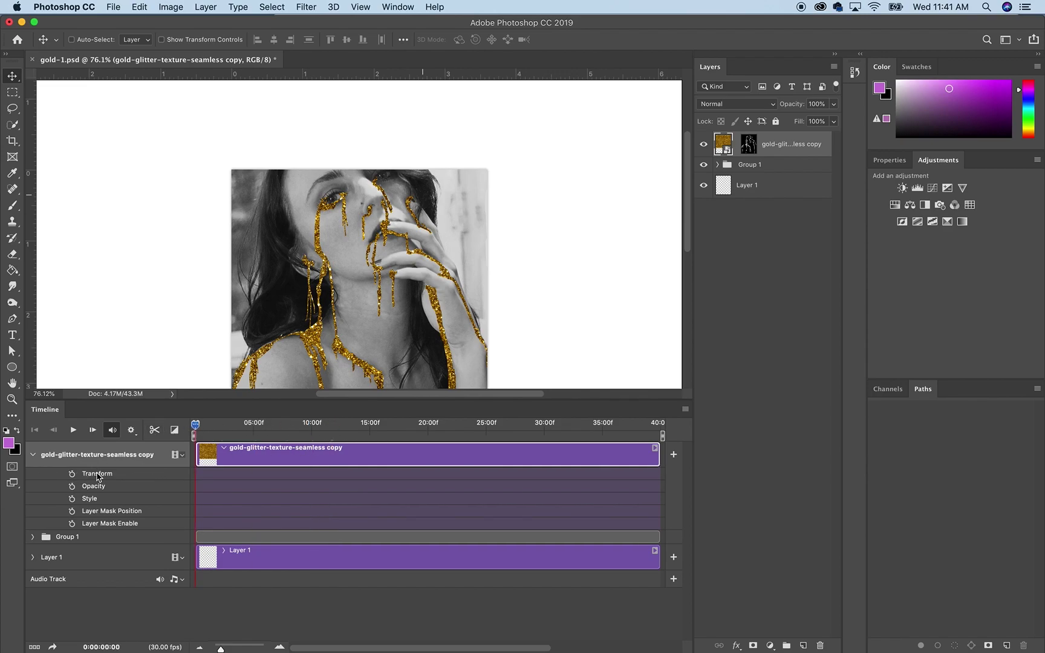
# Enable Transform keyframing and lift the glitter layer above the face at 0:00
pyautogui.click(73, 474)
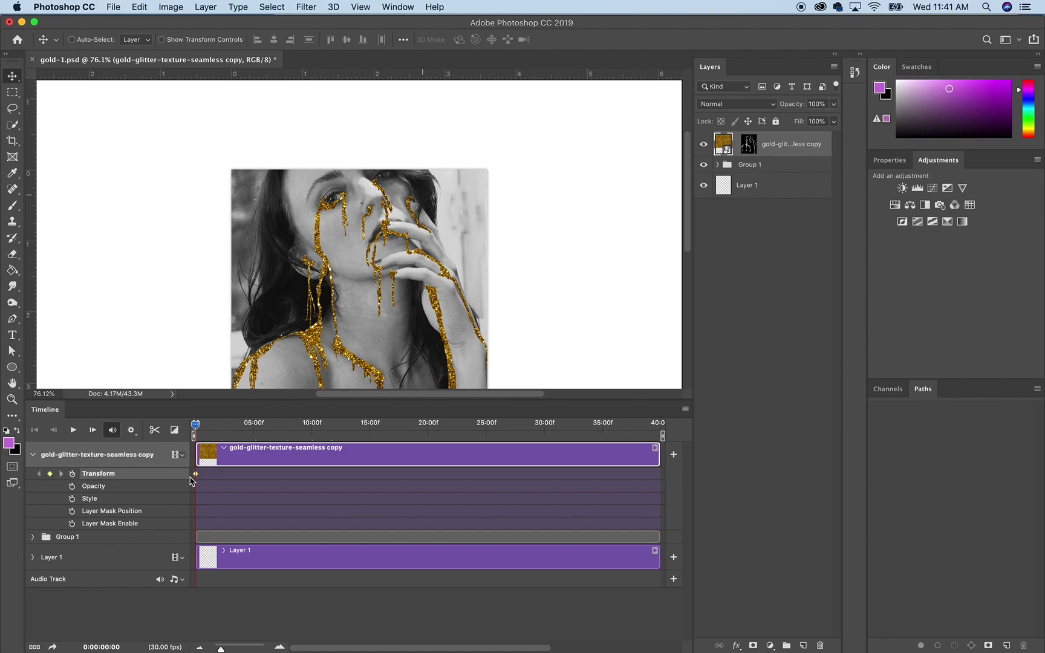
pyautogui.moveTo(350, 282); pyautogui.dragTo(350, 143)
pyautogui.moveTo(352, 213); pyautogui.dragTo(350, 173)
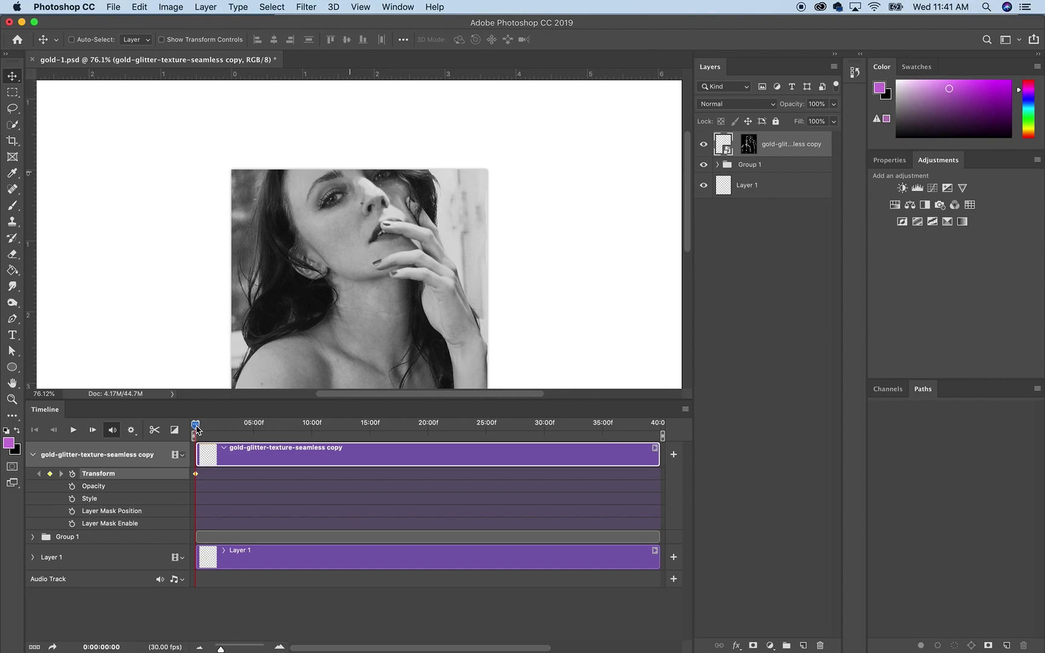
# At the 5-second mark, drag the glitter down over face and chest, then rewind and play
pyautogui.moveTo(197, 428); pyautogui.dragTo(253, 425)
pyautogui.moveTo(362, 226); pyautogui.dragTo(347, 362)
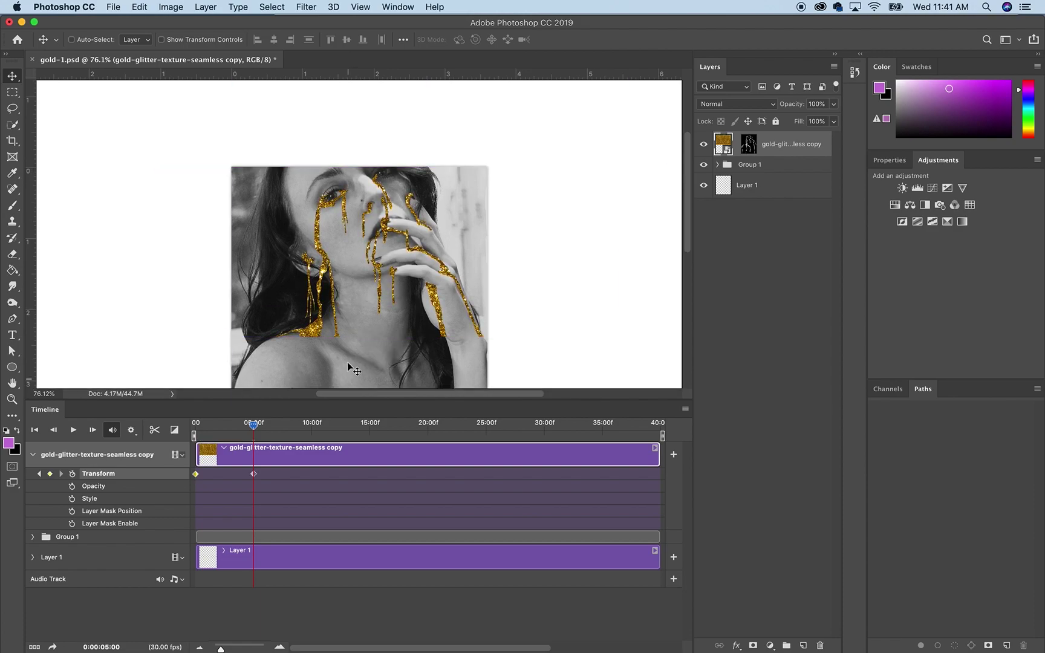
pyautogui.moveTo(367, 260); pyautogui.dragTo(363, 327)
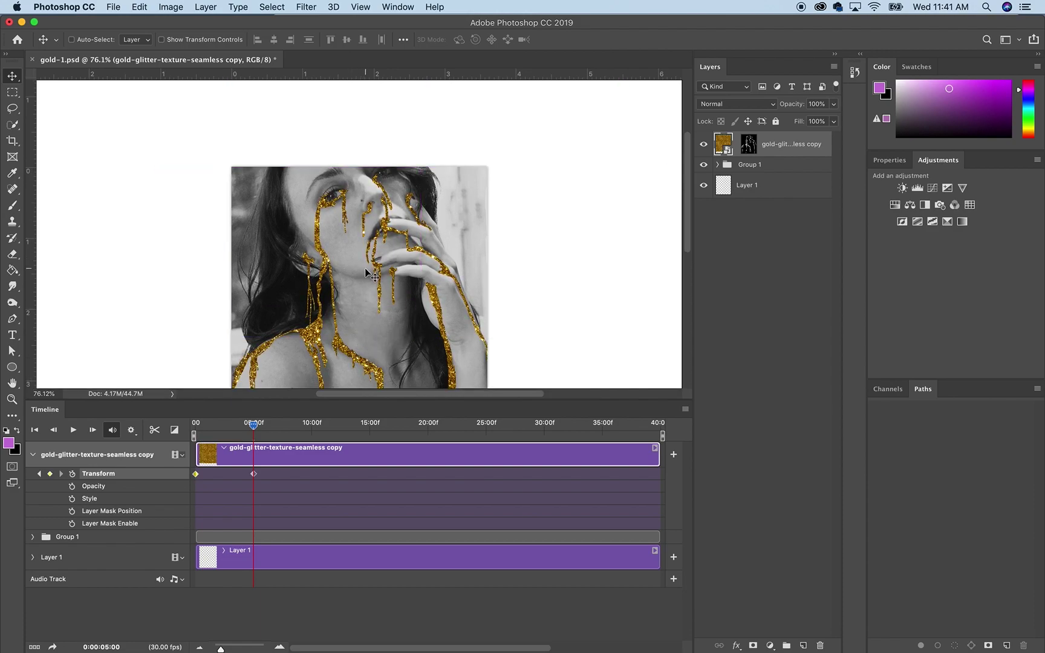
pyautogui.moveTo(367, 273); pyautogui.dragTo(363, 370)
pyautogui.scroll(-1, 361, 369)
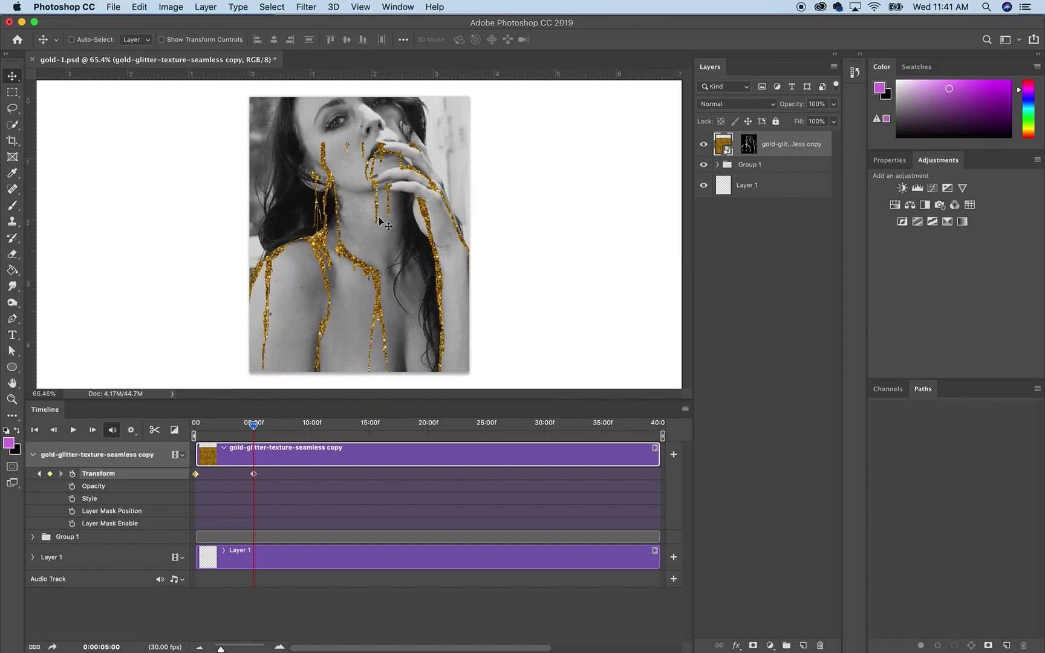
pyautogui.moveTo(381, 221); pyautogui.dragTo(381, 344)
pyautogui.moveTo(387, 286); pyautogui.dragTo(382, 385)
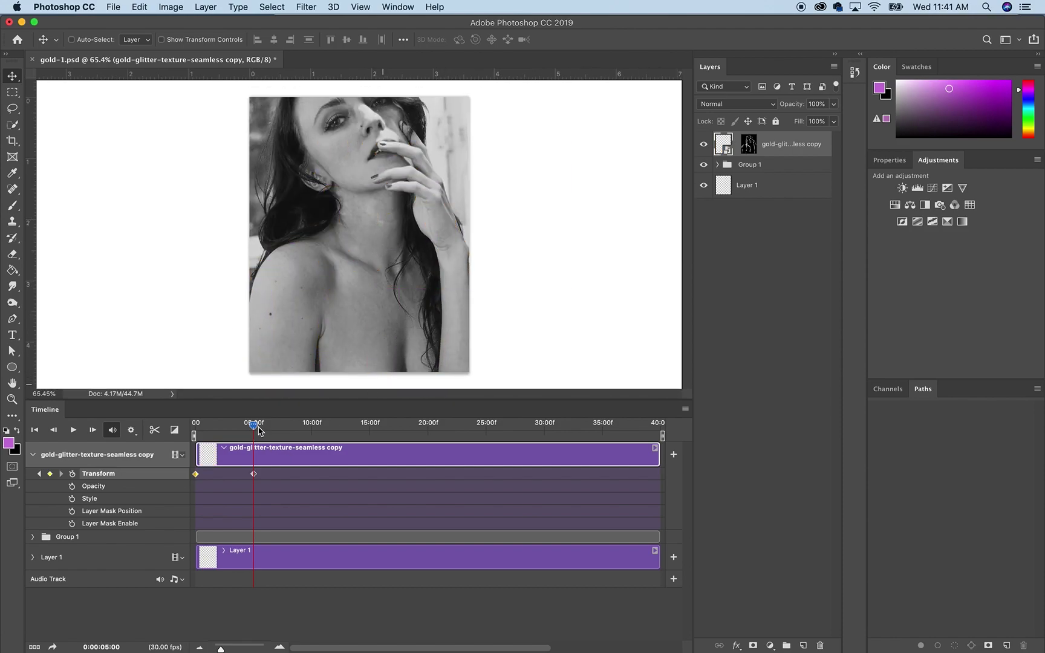
pyautogui.moveTo(257, 430); pyautogui.dragTo(190, 430)
pyautogui.press('space')
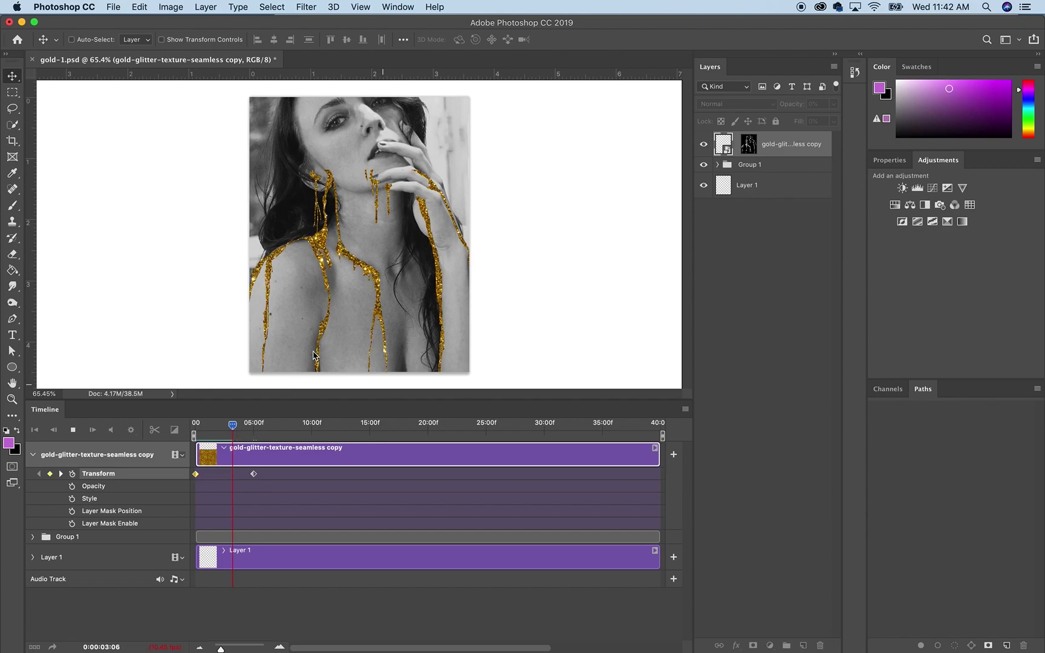
pyautogui.click(227, 425)
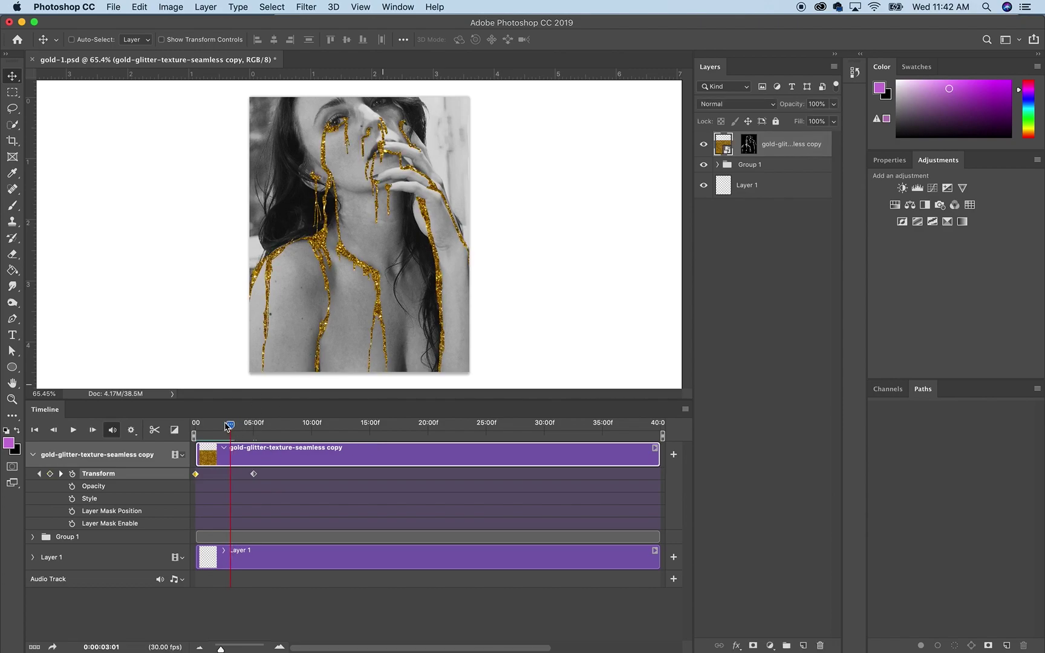
pyautogui.moveTo(227, 425); pyautogui.dragTo(184, 424)
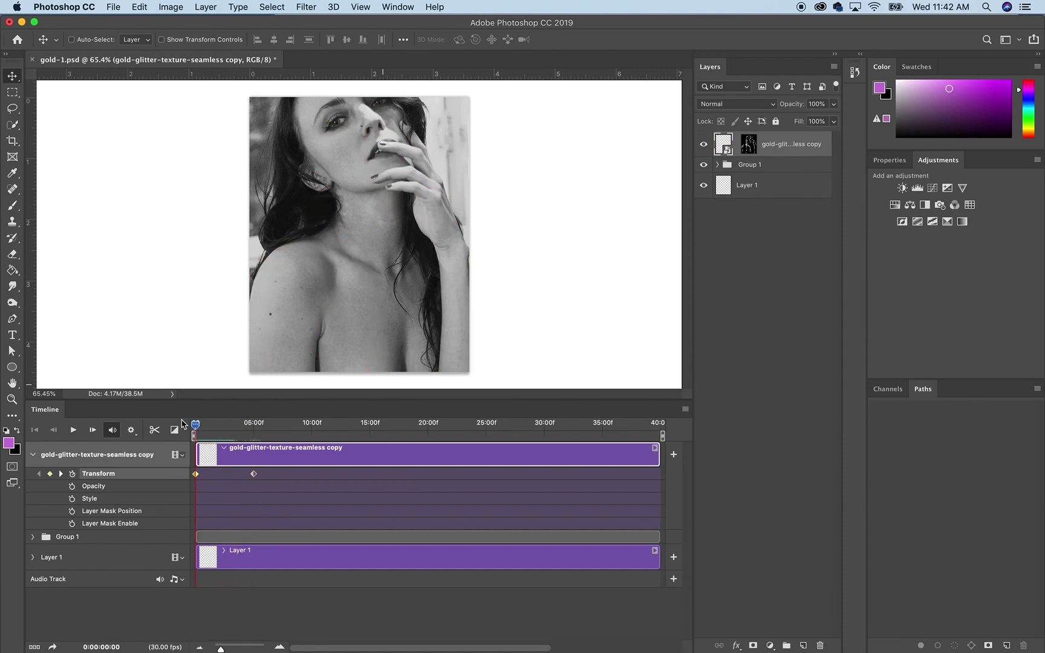
# Convert to a frame animation and preview frames 138, 137, 136, 134 and 151
pyautogui.click(35, 647)
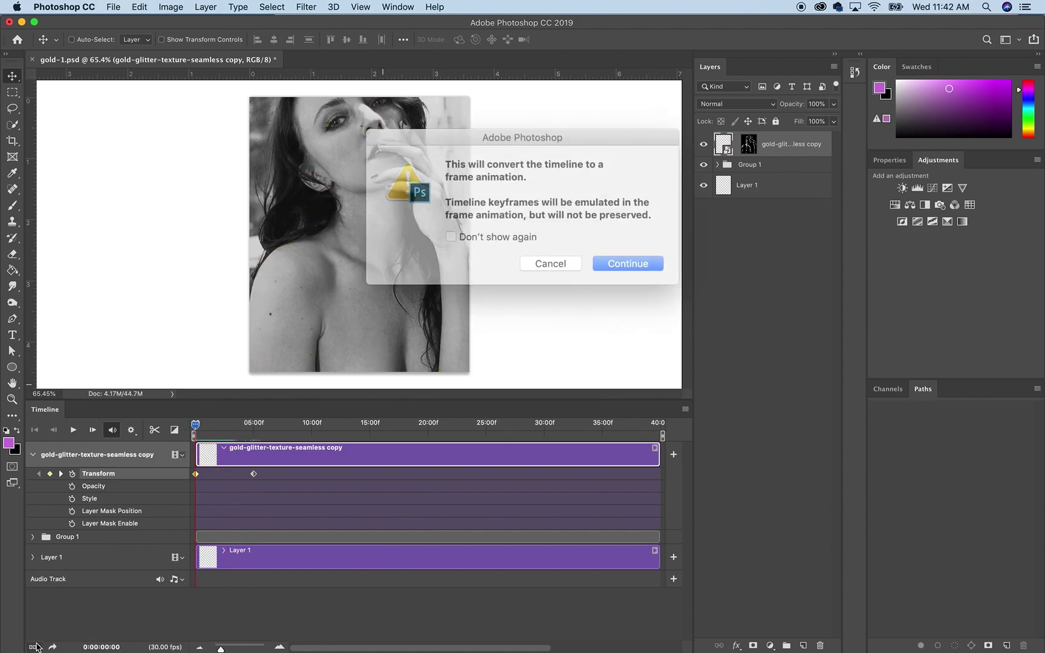
pyautogui.click(634, 254)
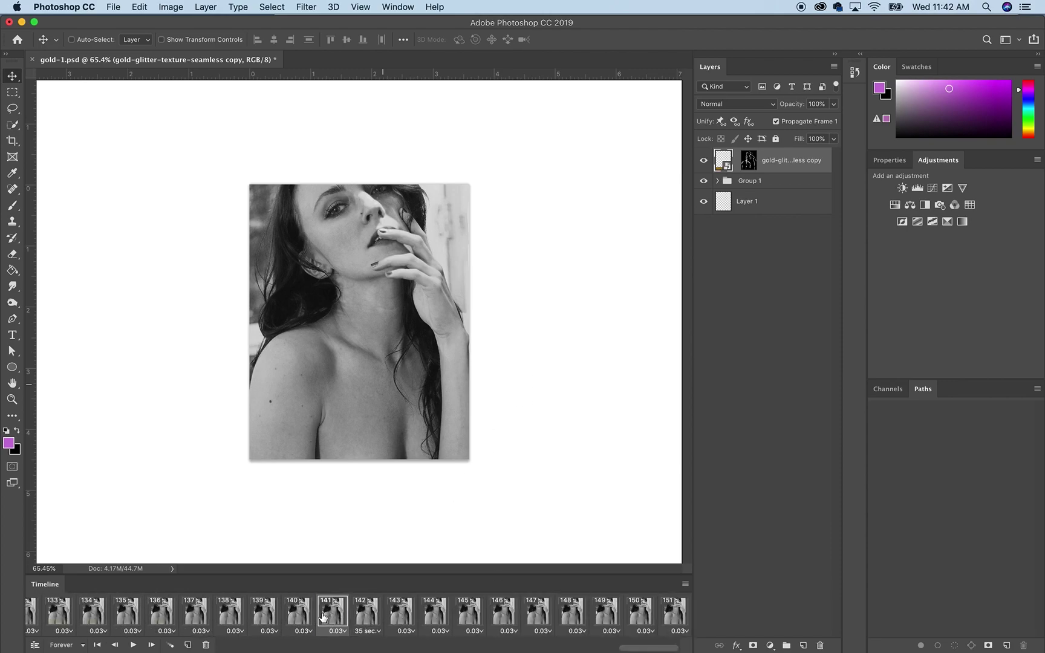
pyautogui.click(325, 614)
pyautogui.click(215, 614)
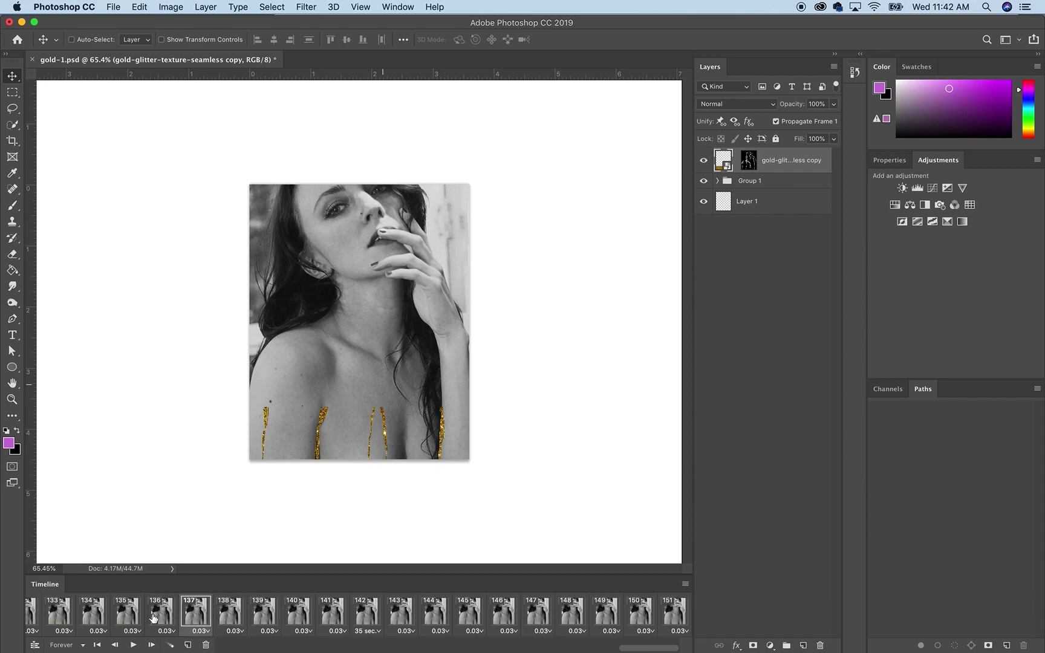
pyautogui.click(154, 617)
pyautogui.click(106, 617)
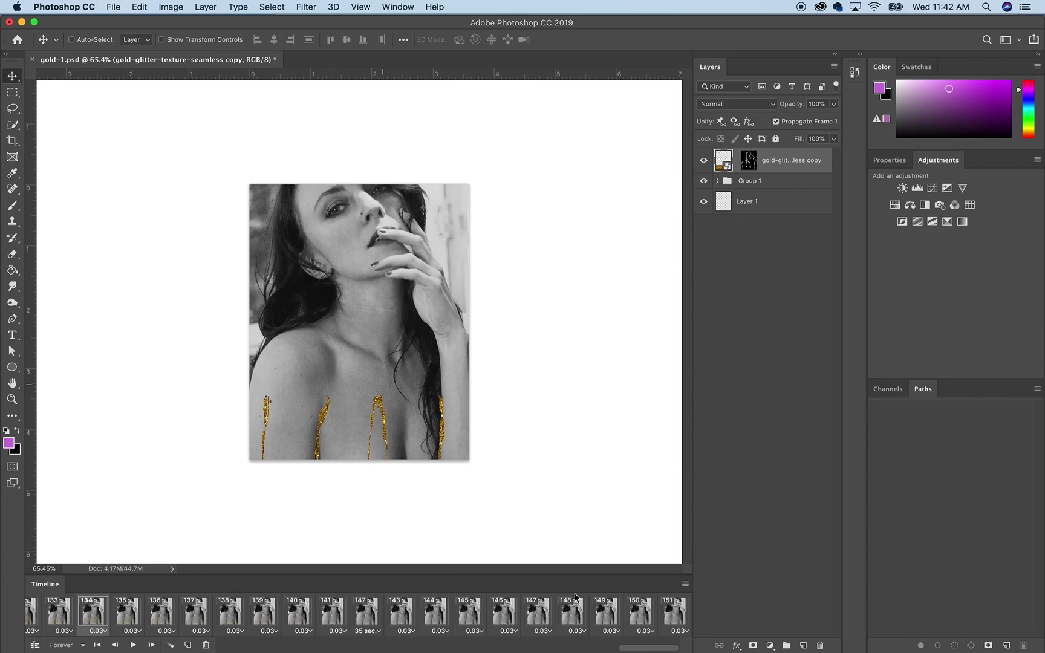
pyautogui.click(669, 617)
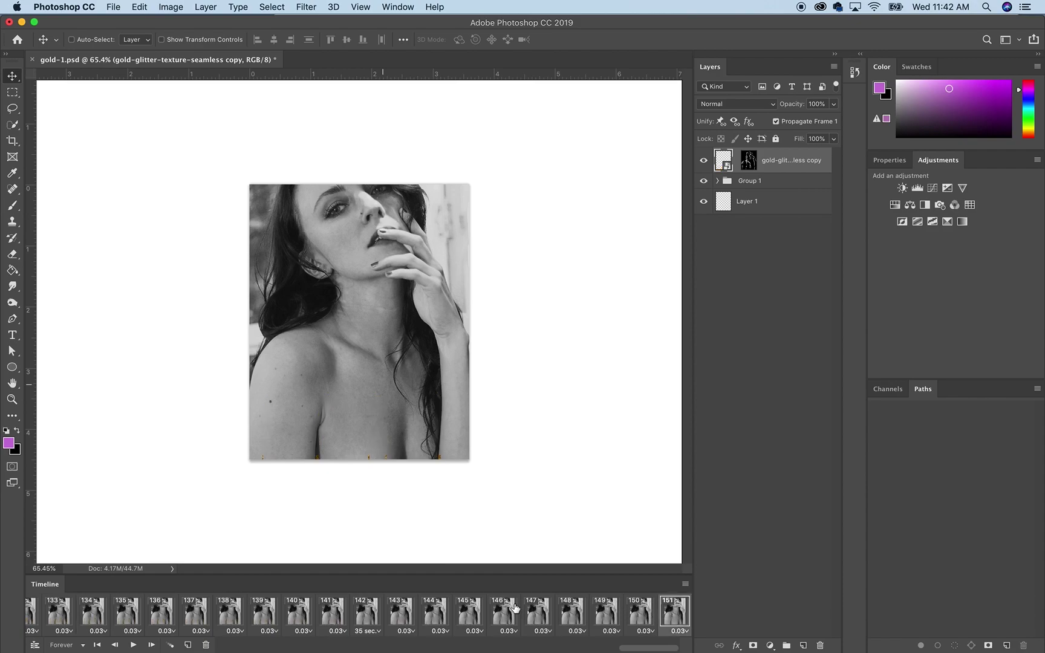
# Move the 35-second frame delay onto the final frame 151
pyautogui.hscroll(-15, 514, 607)
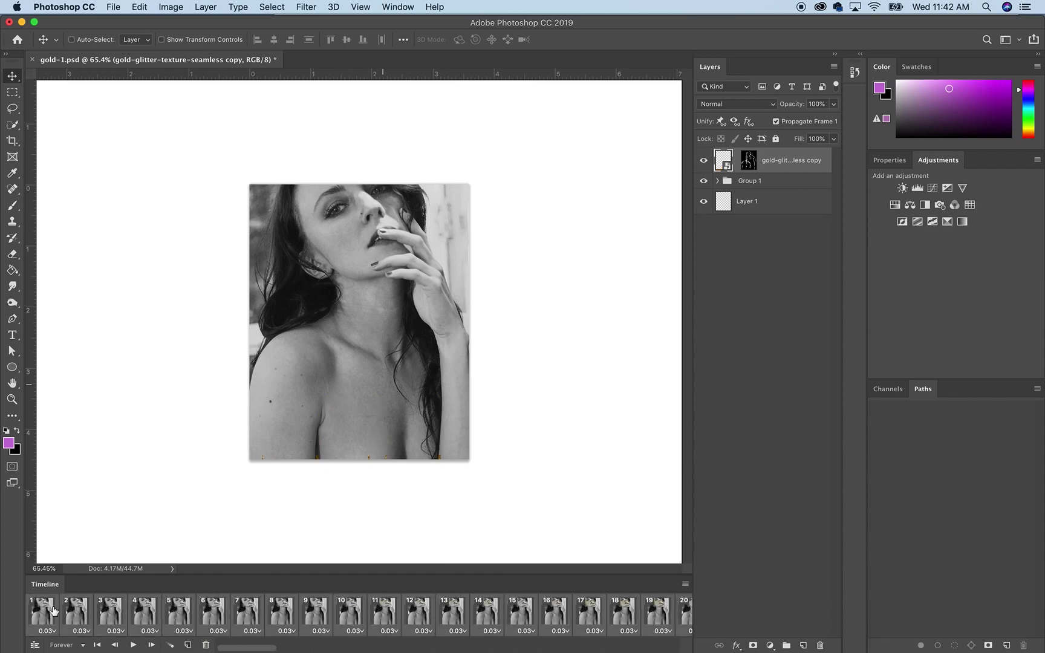
pyautogui.moveTo(46, 607); pyautogui.dragTo(186, 643)
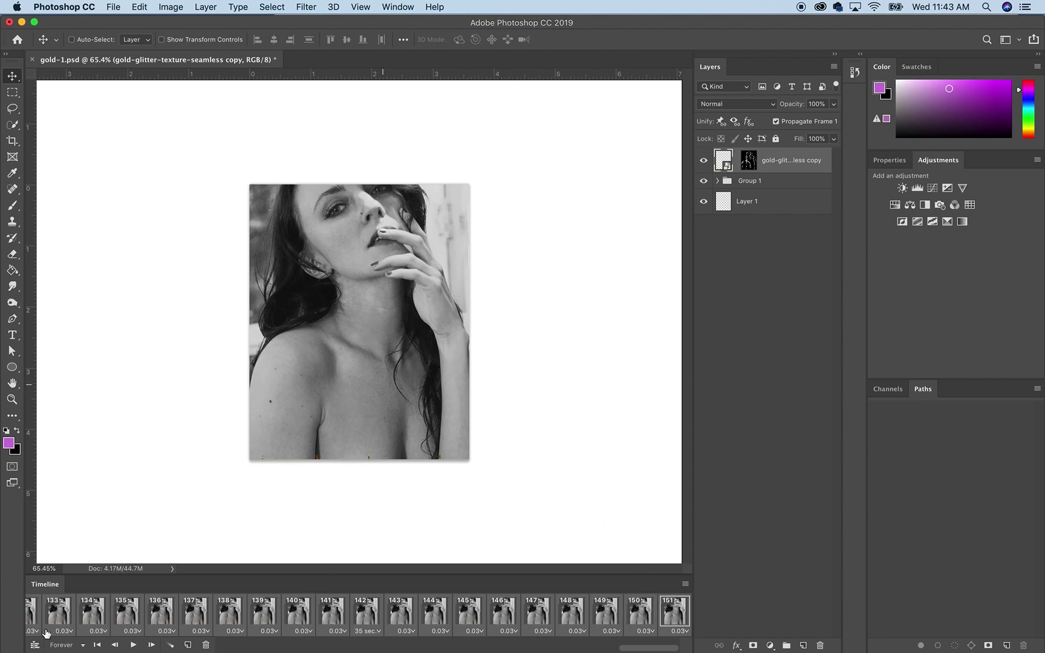
pyautogui.press('super+z')
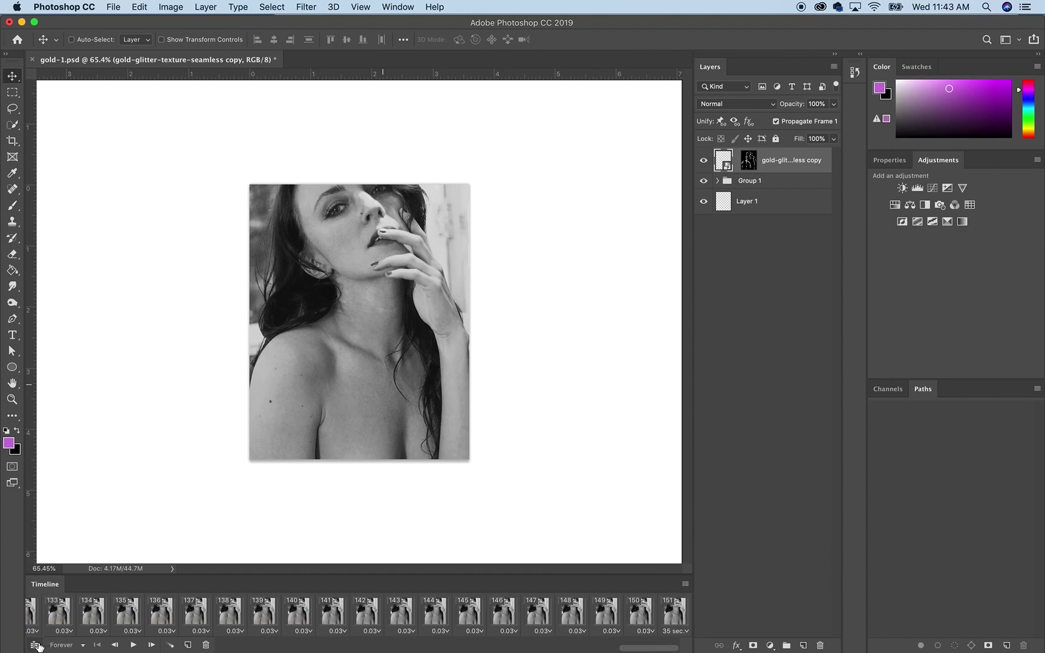
# Convert back to a video timeline, scrub to about 05:17, and zoom the canvas out slightly
pyautogui.click(34, 644)
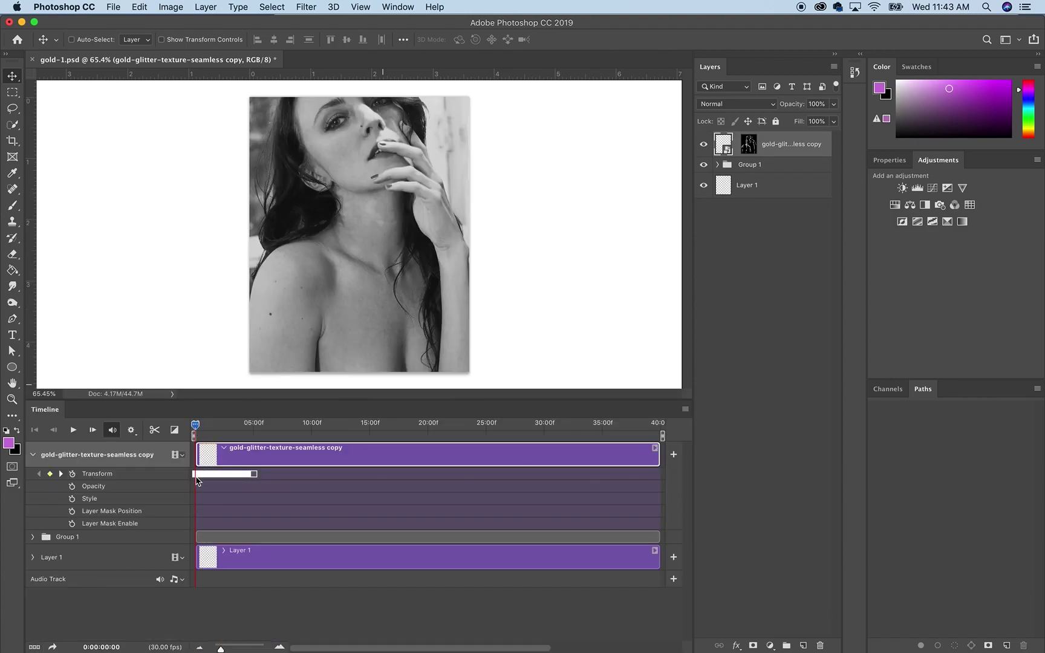
pyautogui.moveTo(196, 428); pyautogui.dragTo(260, 433)
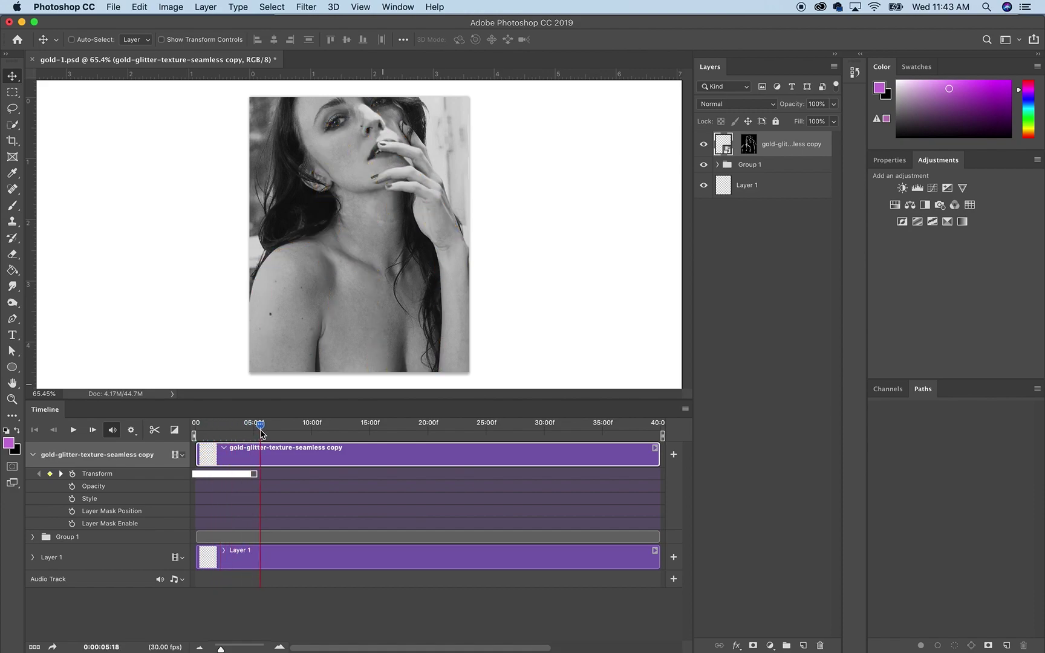
pyautogui.scroll(-3, 431, 225)
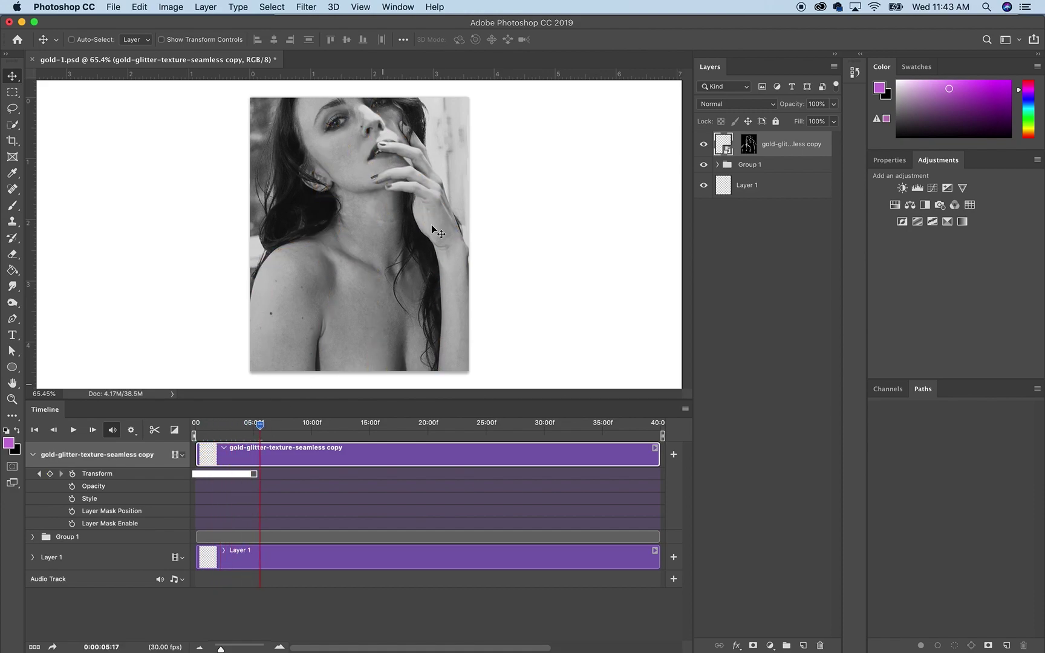
pyautogui.scroll(3, 466, 102)
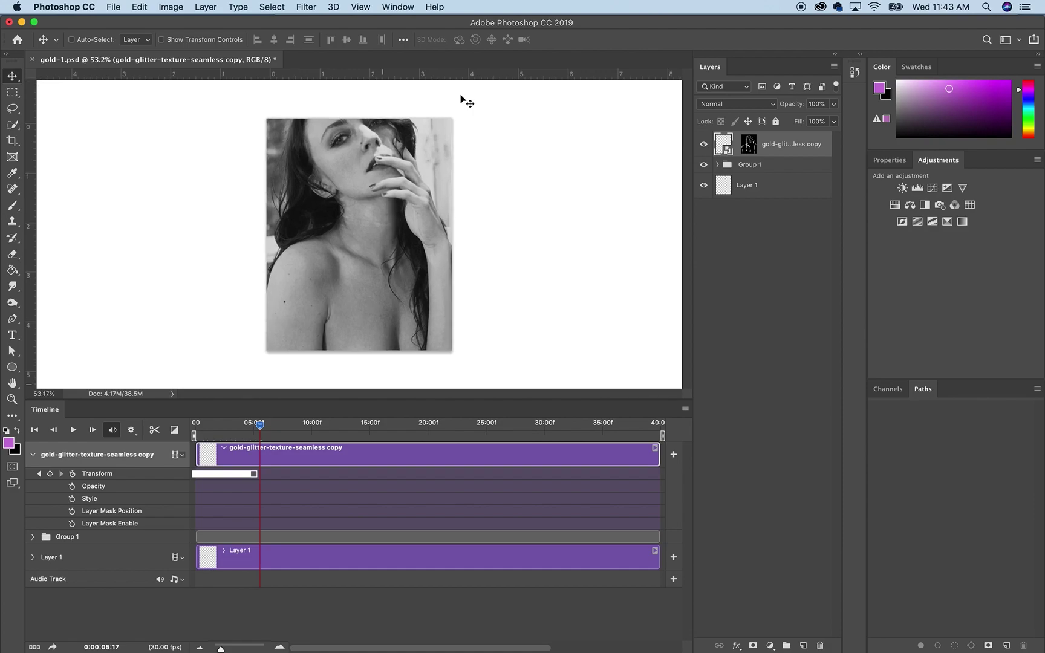
pyautogui.scroll(-2, 414, 148)
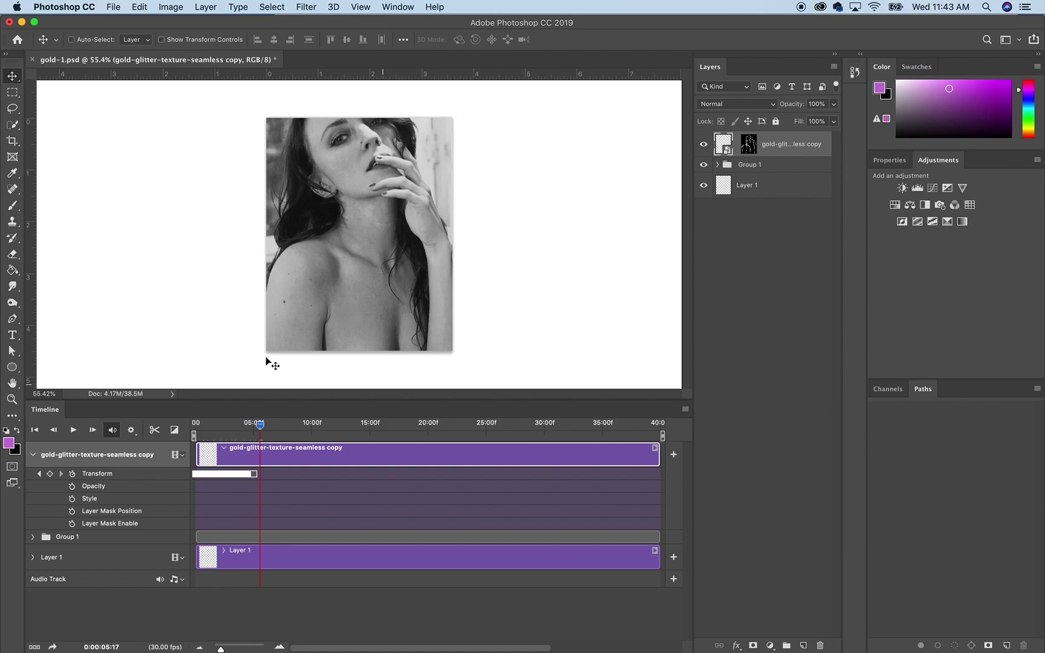
pyautogui.moveTo(260, 424); pyautogui.dragTo(196, 424)
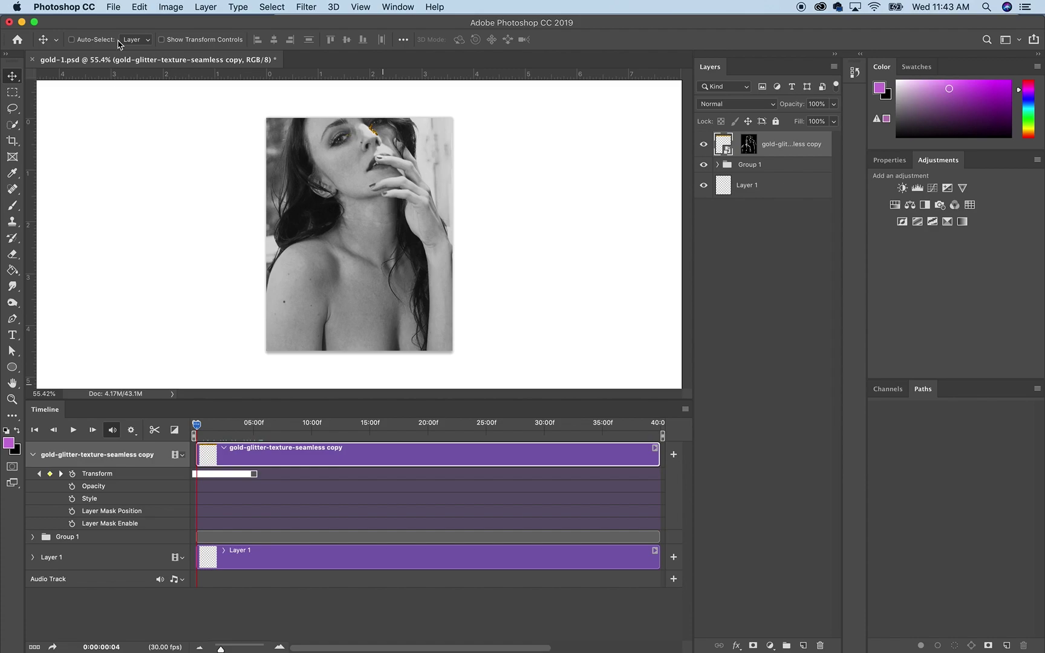
pyautogui.click(115, 8)
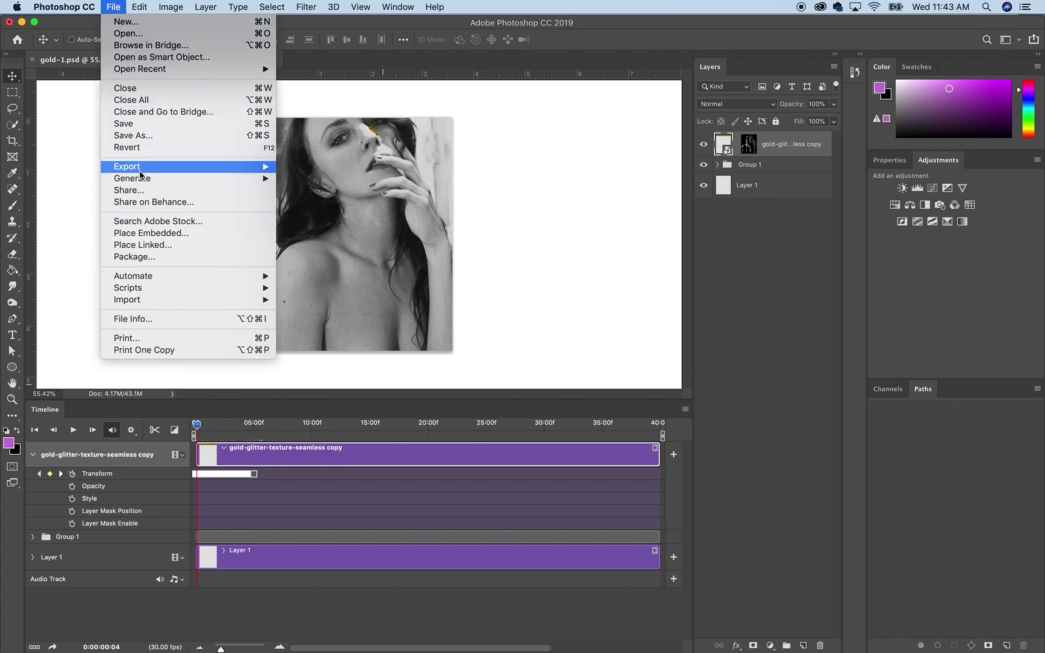
pyautogui.moveTo(140, 168)
pyautogui.click(316, 339)
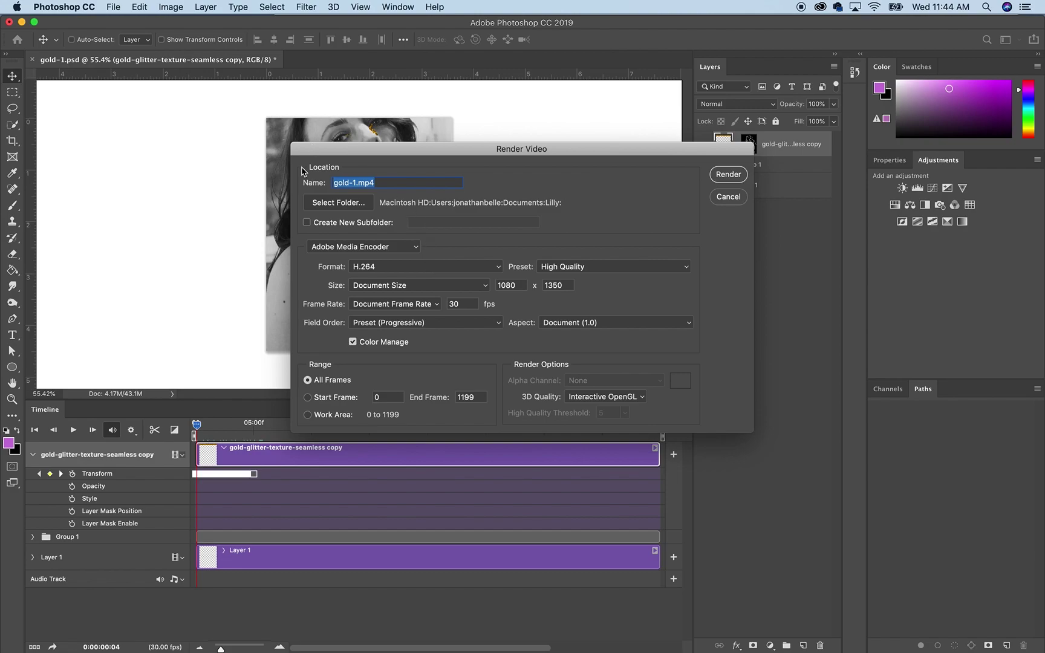
pyautogui.moveTo(335, 150); pyautogui.dragTo(397, 149)
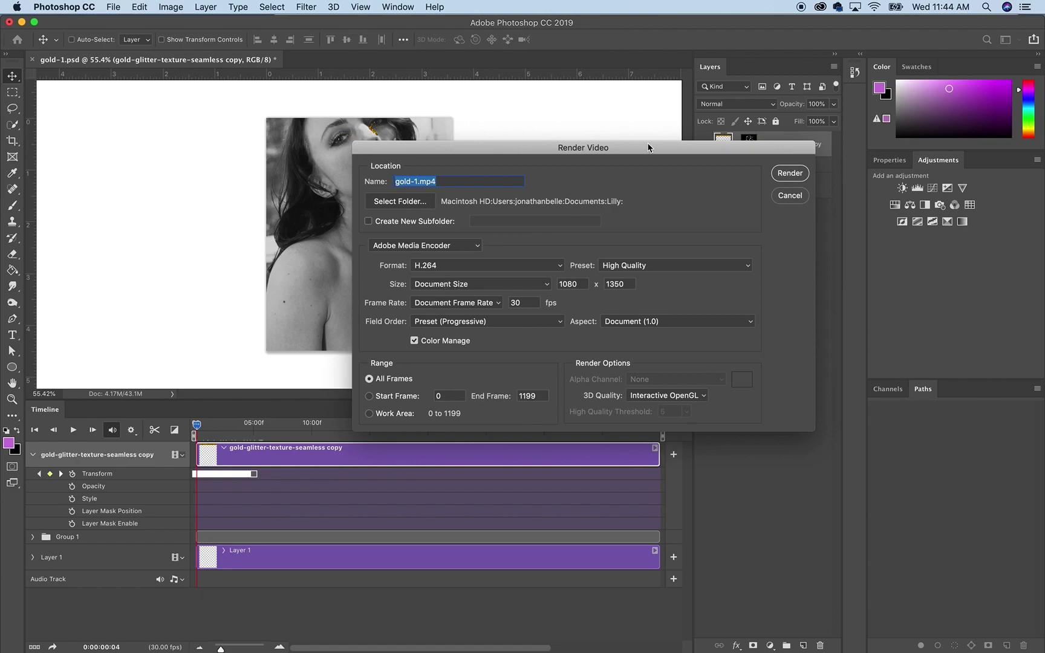
pyautogui.click(790, 196)
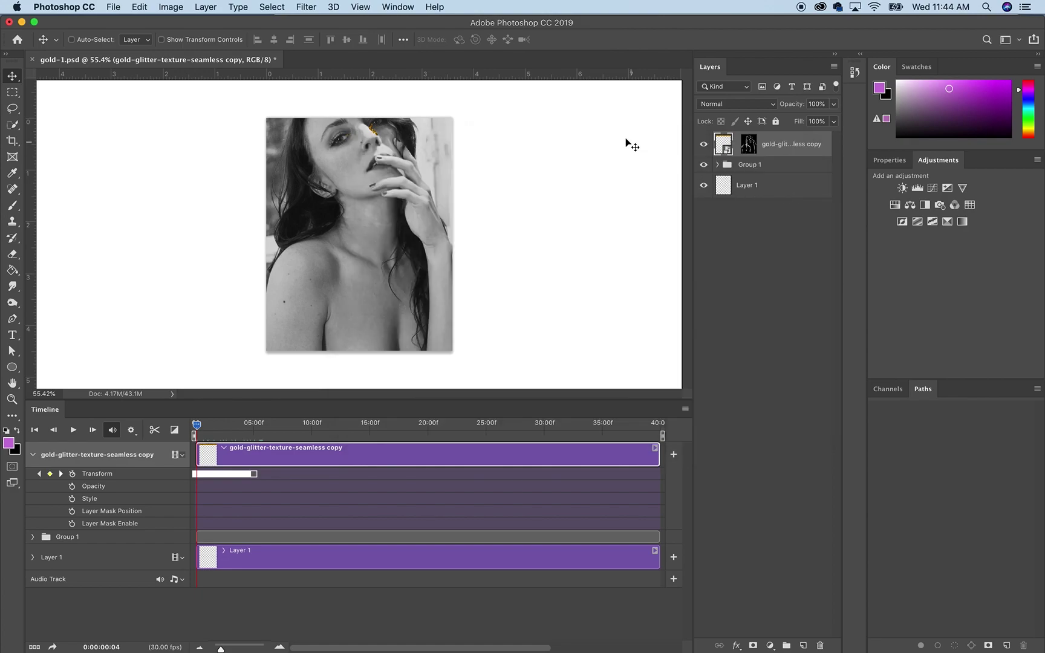